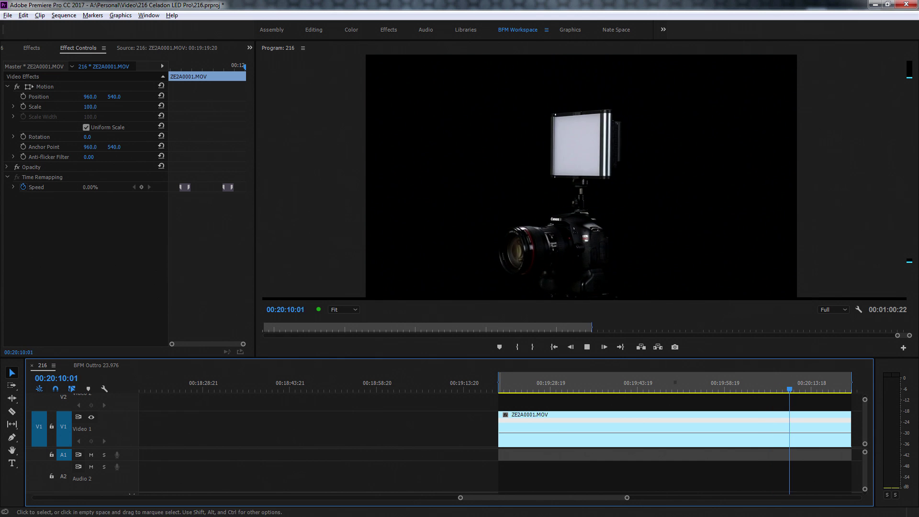
- Split the ZE2A0001.MOV clip on V1 at 00:19:52:04
scroll(500, 435, down, 5)
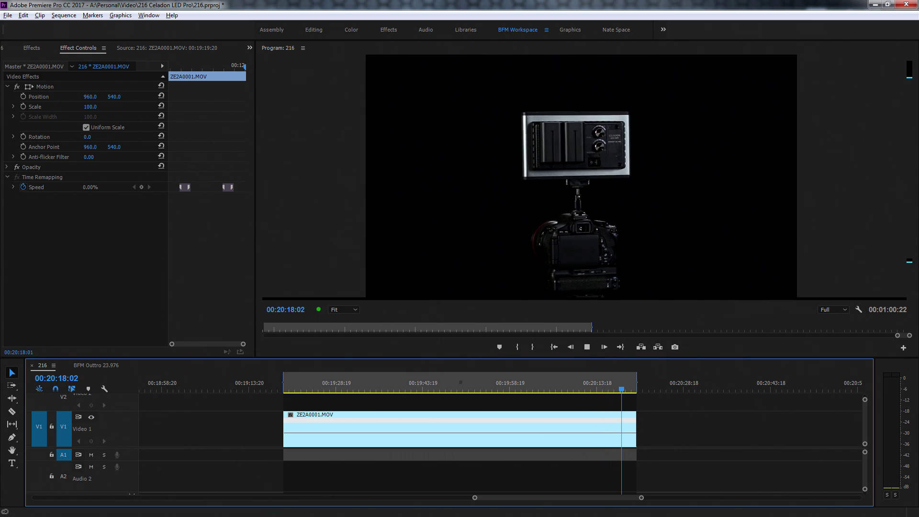
key(space)
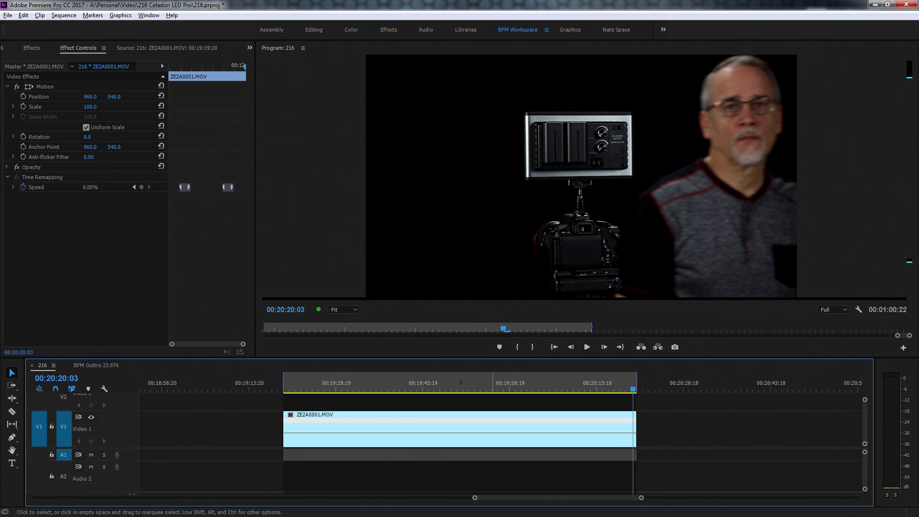
drag(437, 382, 470, 388)
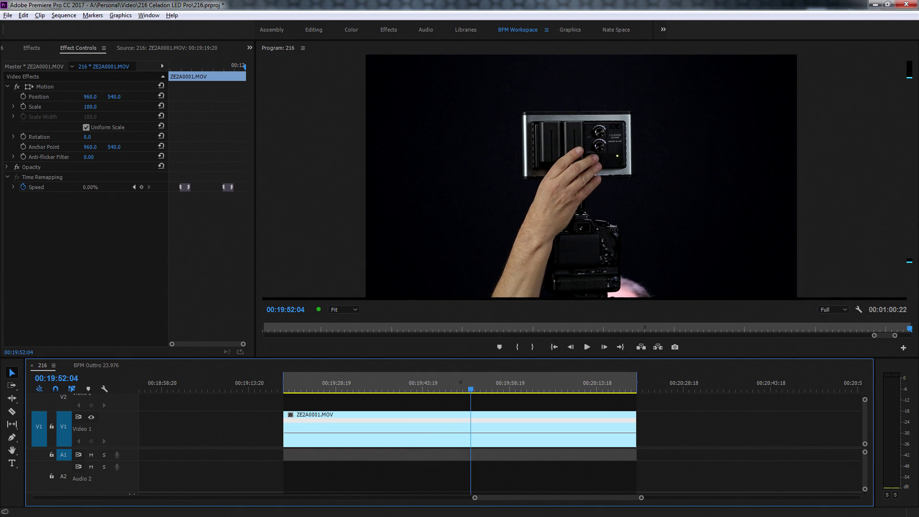
key(c)
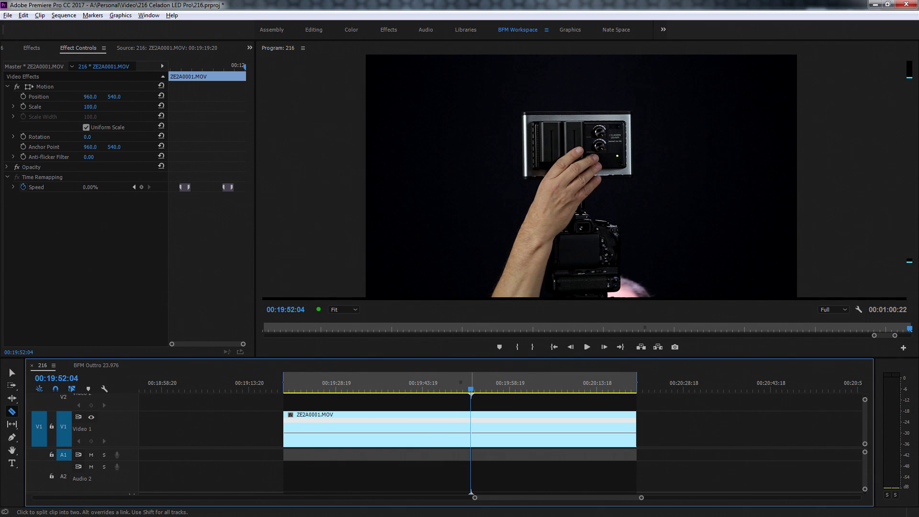
click(471, 428)
key(v)
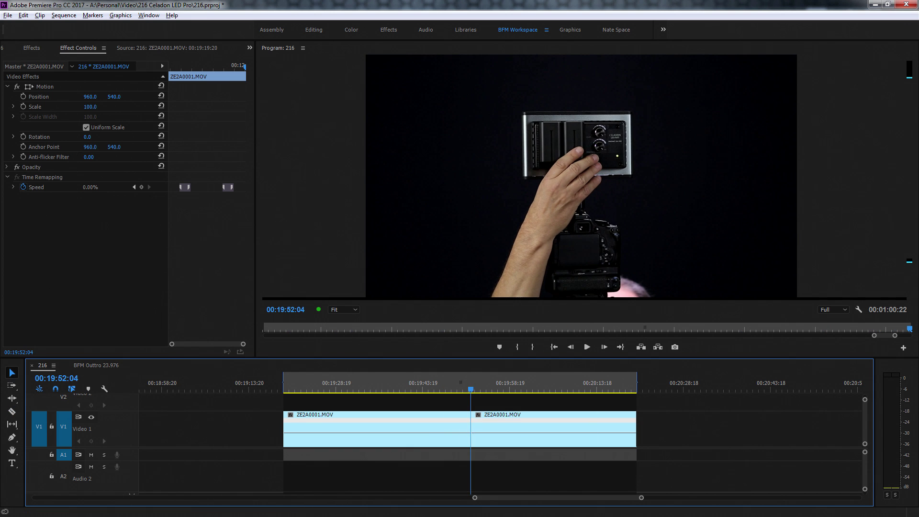
click(859, 309)
click(857, 310)
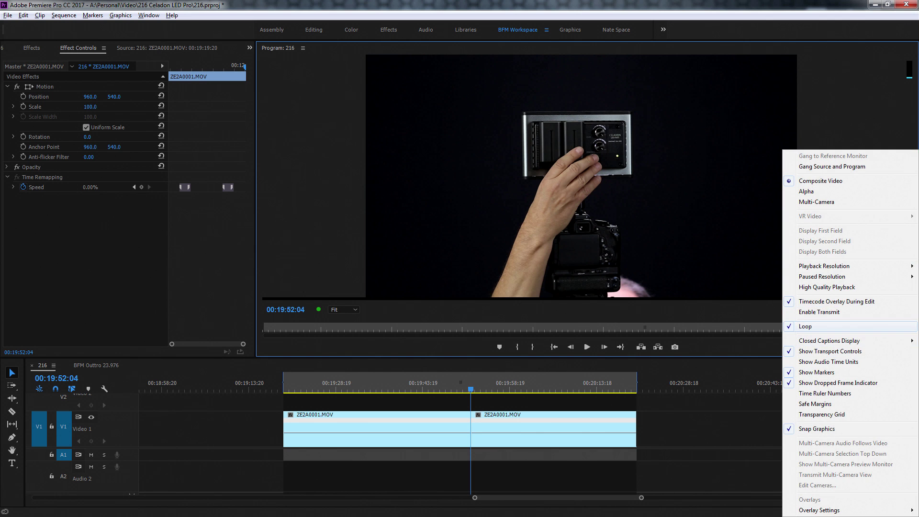
key(Escape)
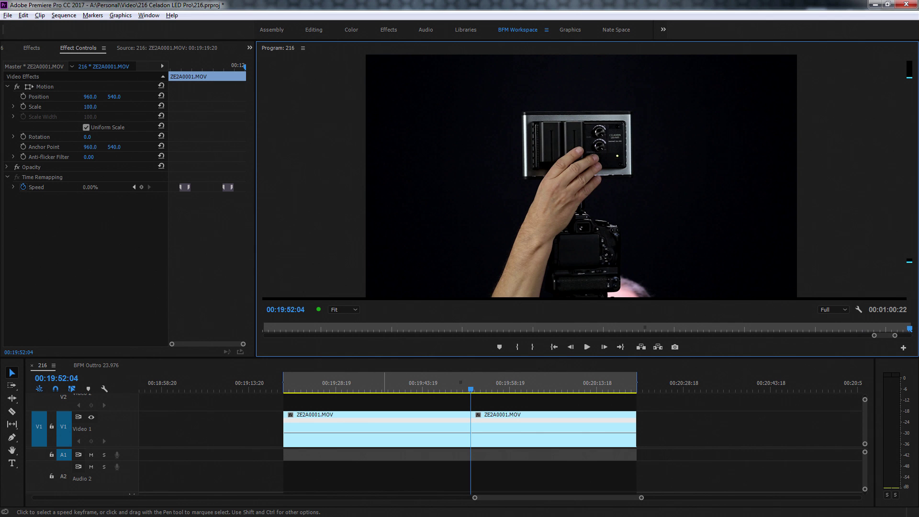
- Move the first section of ZE2A0001.MOV to directly after the other section on V1
drag(370, 436, 727, 428)
scroll(727, 428, right, 5)
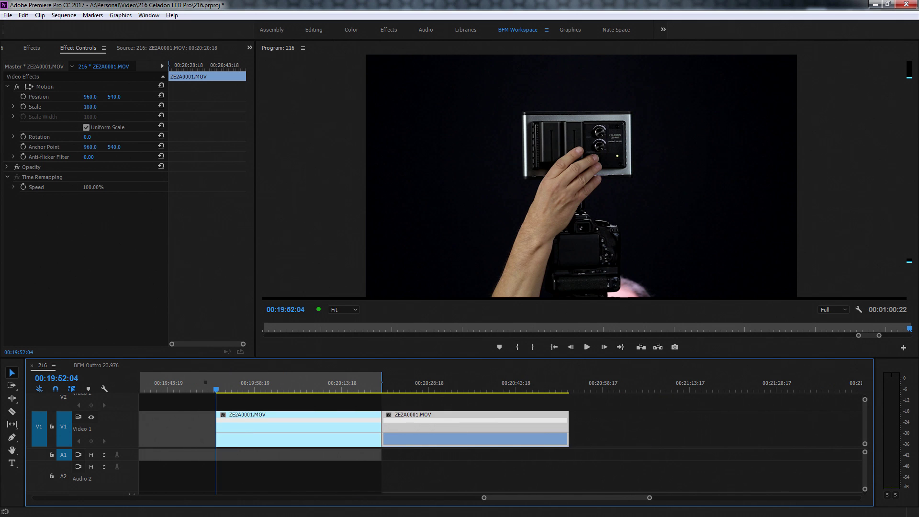
key(space)
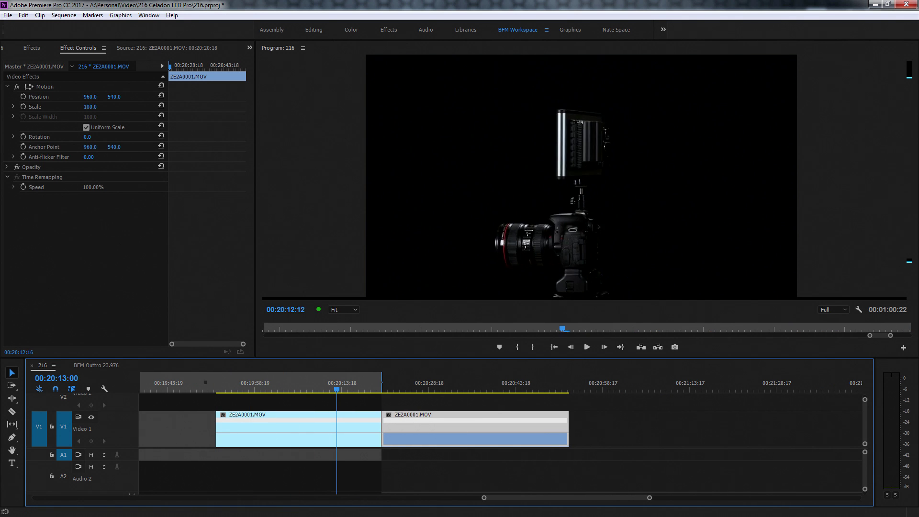
- Trim the start of the moved clip to 00:20:27:20, where the camera shows its back
drag(337, 388, 400, 388)
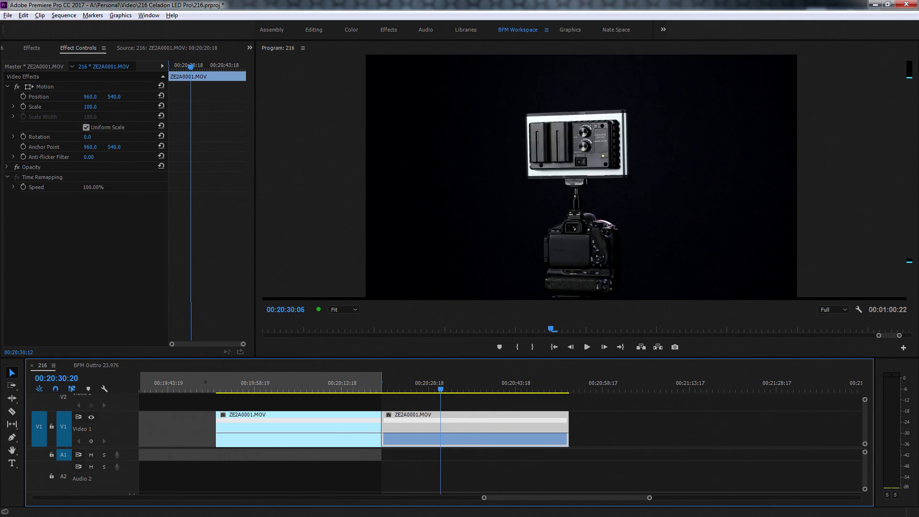
drag(440, 388, 426, 389)
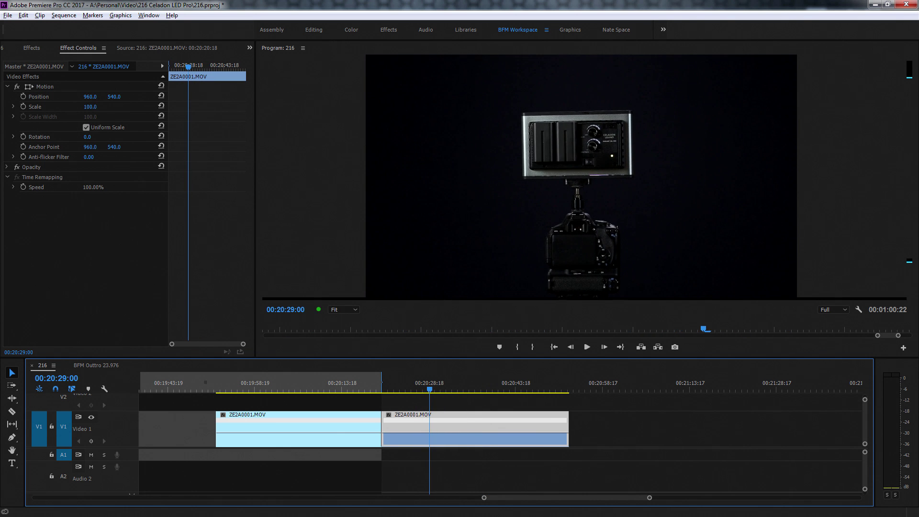
drag(382, 428, 424, 428)
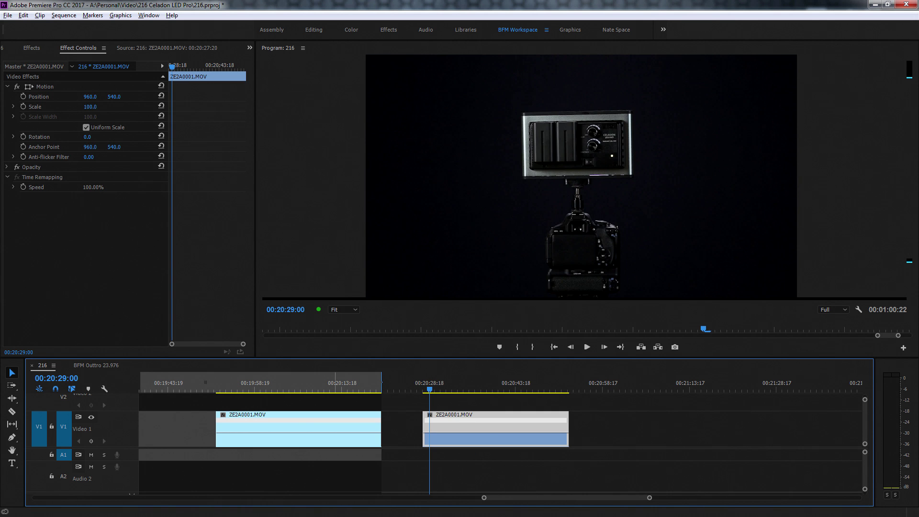
- Trim the end of the first clip to 00:20:15:15 and ripple delete the gap between the two clips
drag(304, 383, 352, 382)
drag(382, 428, 352, 428)
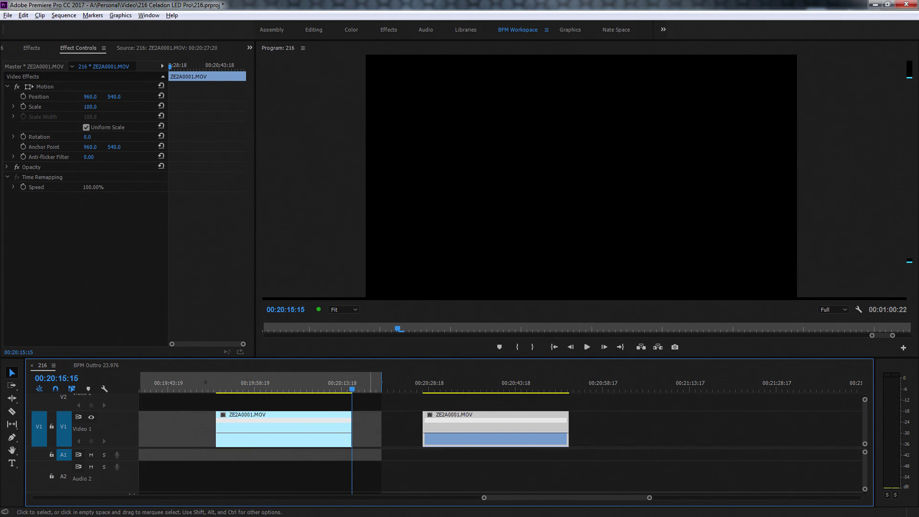
click(392, 428)
key(Delete)
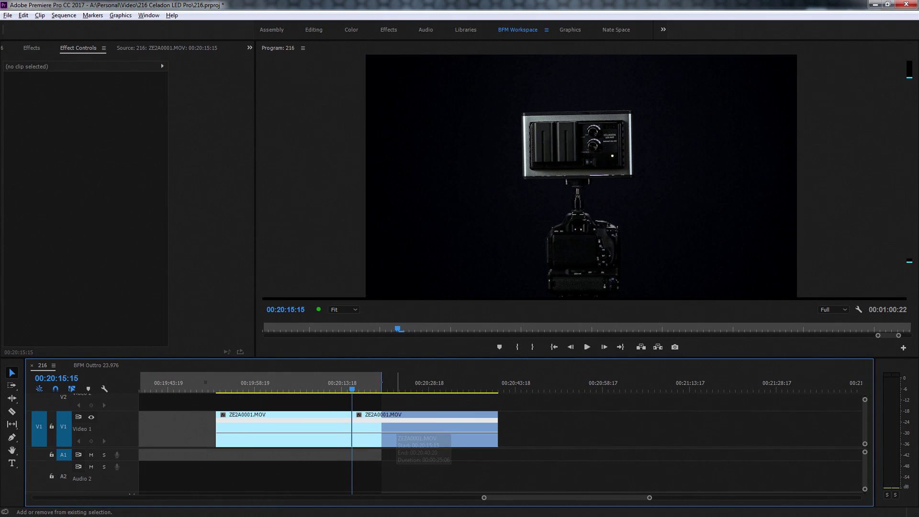
- Trim the start of the second clip to 00:20:17:03 and ripple delete the resulting gap
click(350, 383)
key(space)
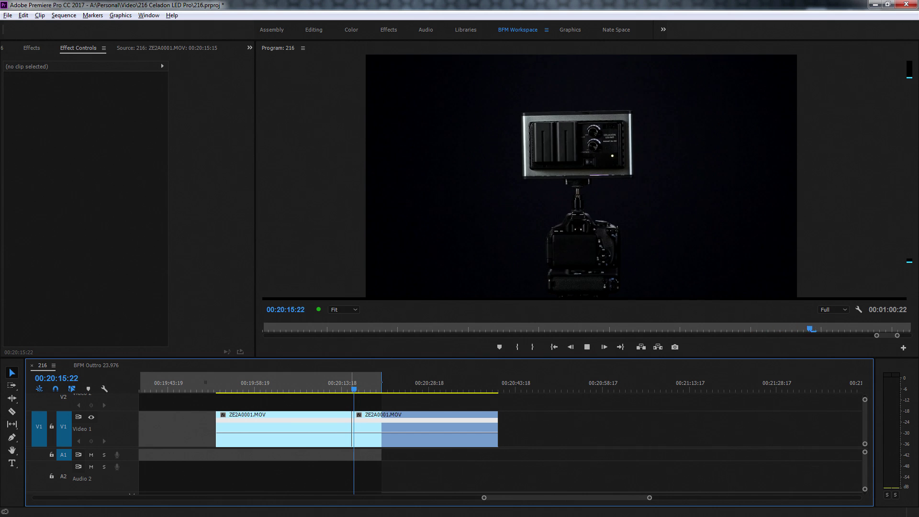
key(space)
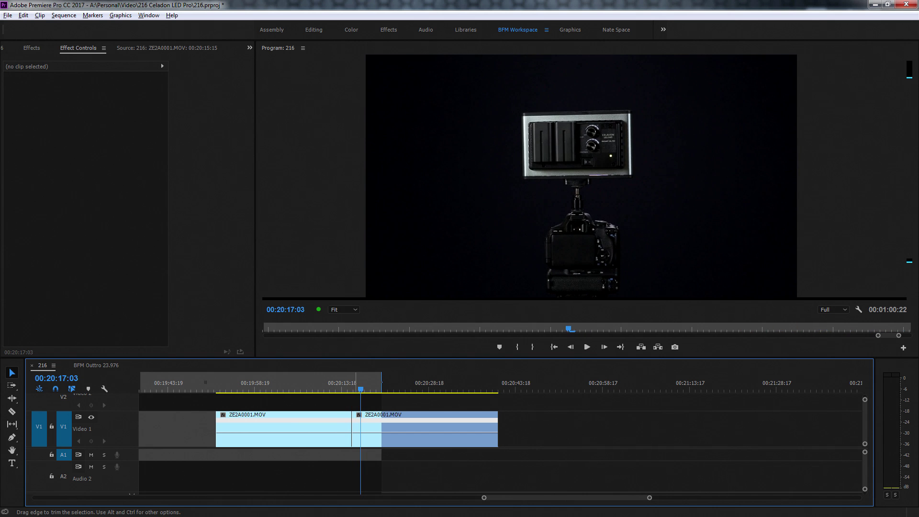
drag(352, 429, 360, 428)
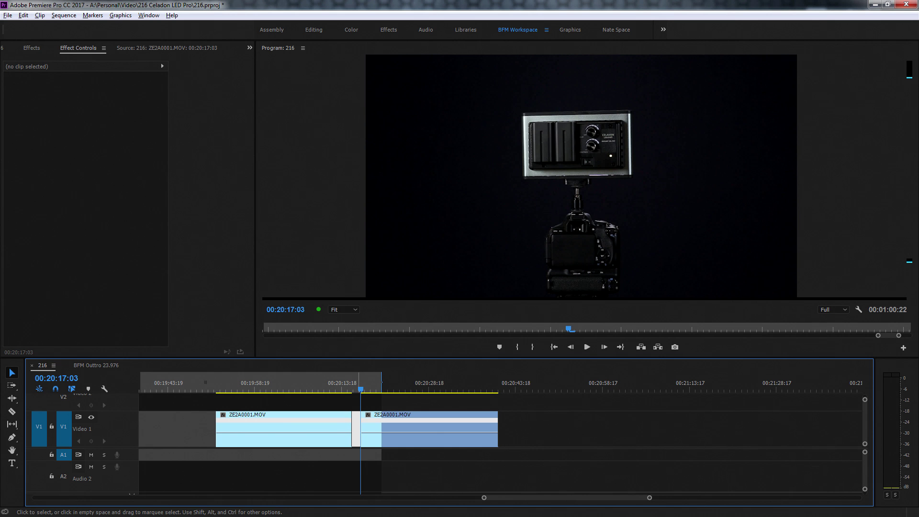
key(Delete)
- Play across the cut and trim the end of the second clip to 00:20:37:02
click(323, 382)
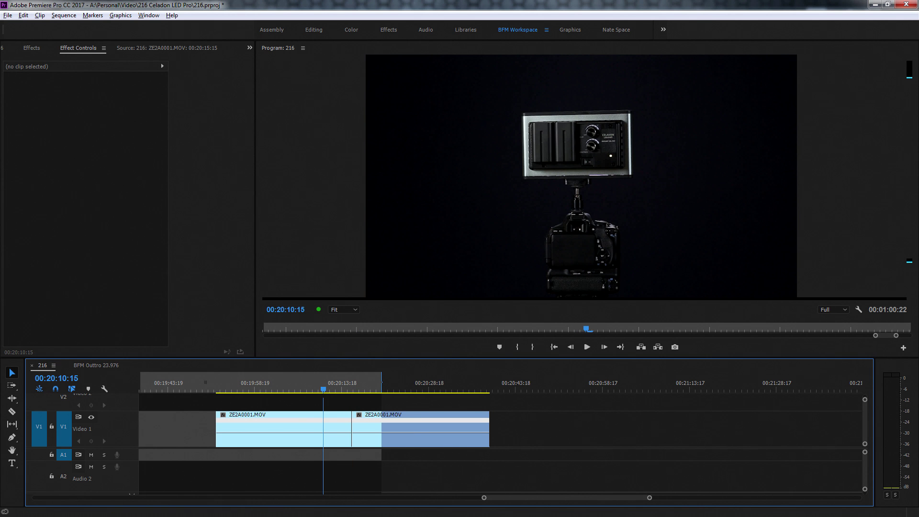
key(space)
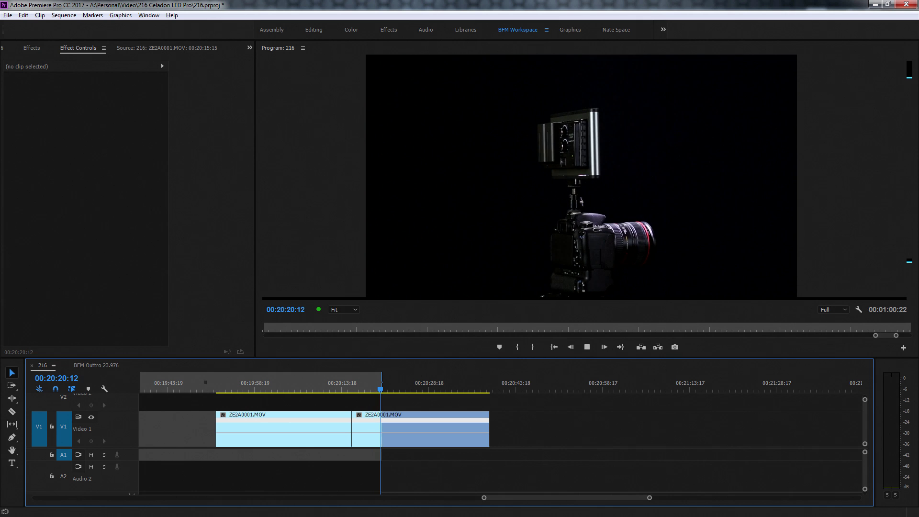
key(space)
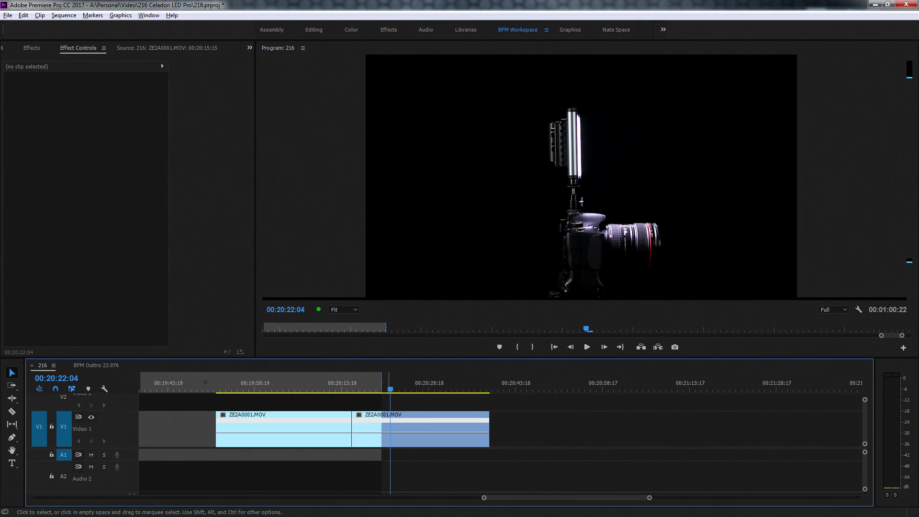
drag(389, 389, 464, 389)
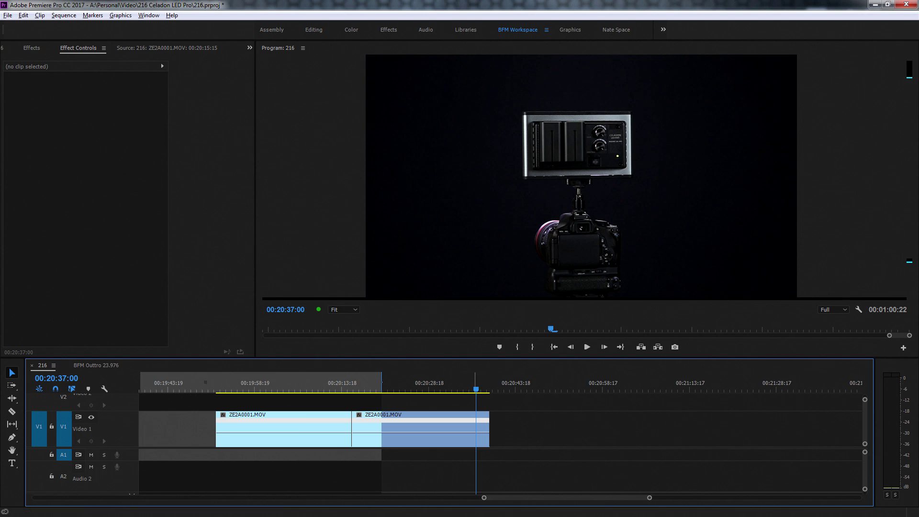
drag(476, 389, 473, 389)
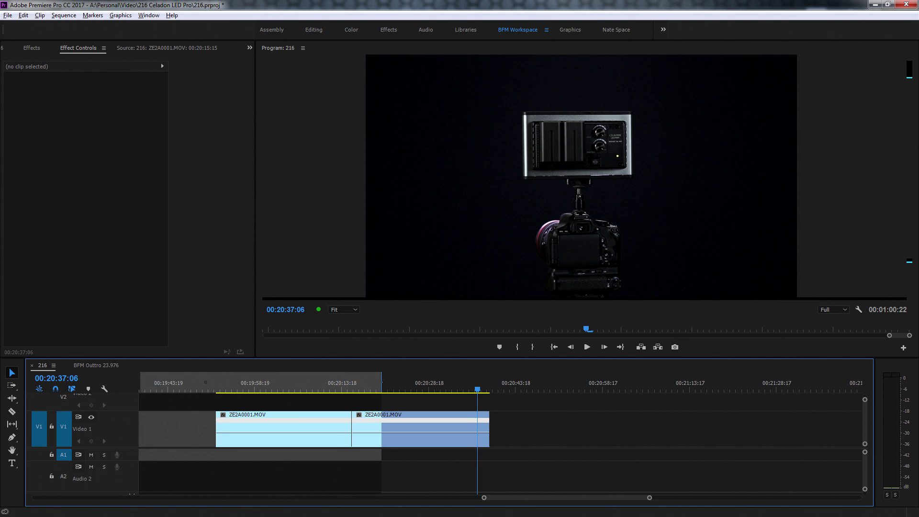
key(Left)
key(Left)
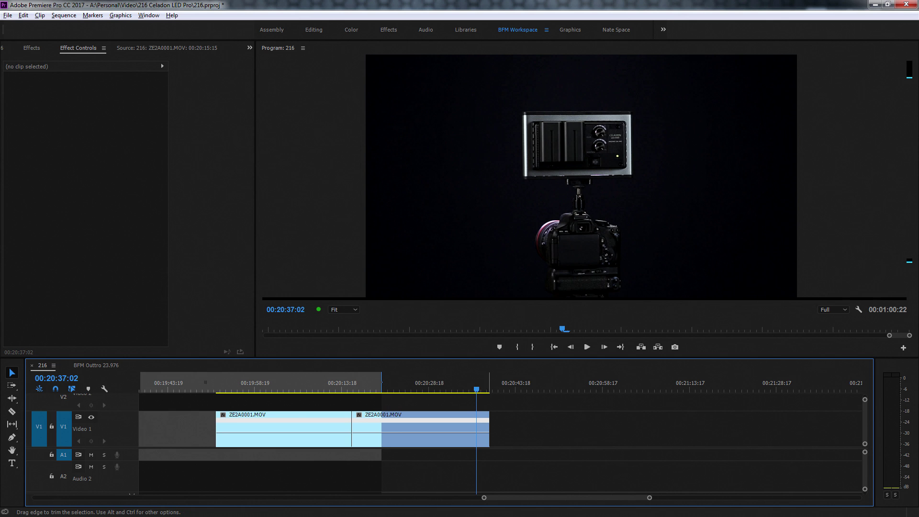
drag(489, 429, 476, 430)
- Trim the start of the first clip to 00:19:56:14
drag(314, 384, 241, 385)
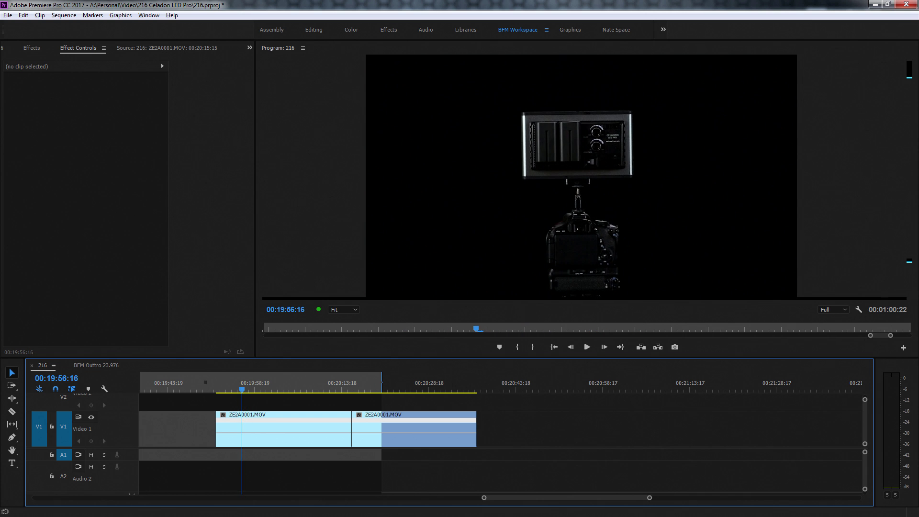
drag(241, 384, 241, 384)
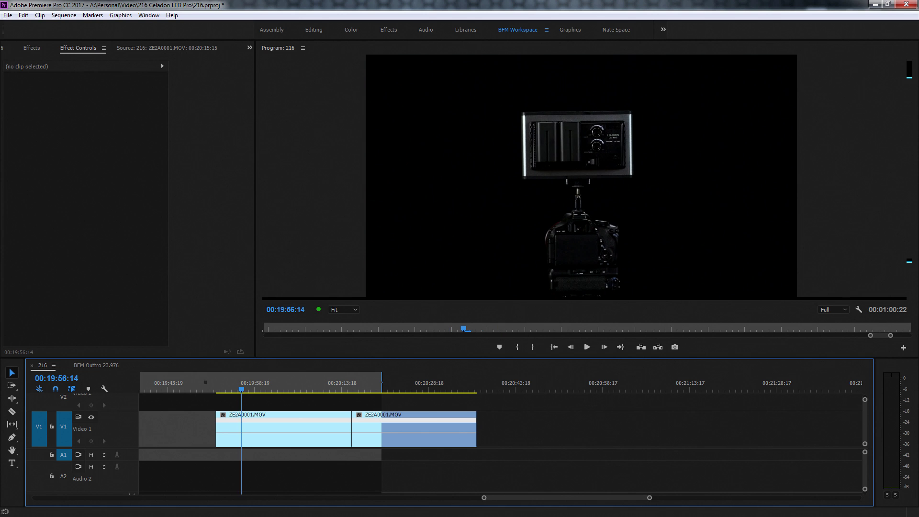
drag(218, 428, 241, 428)
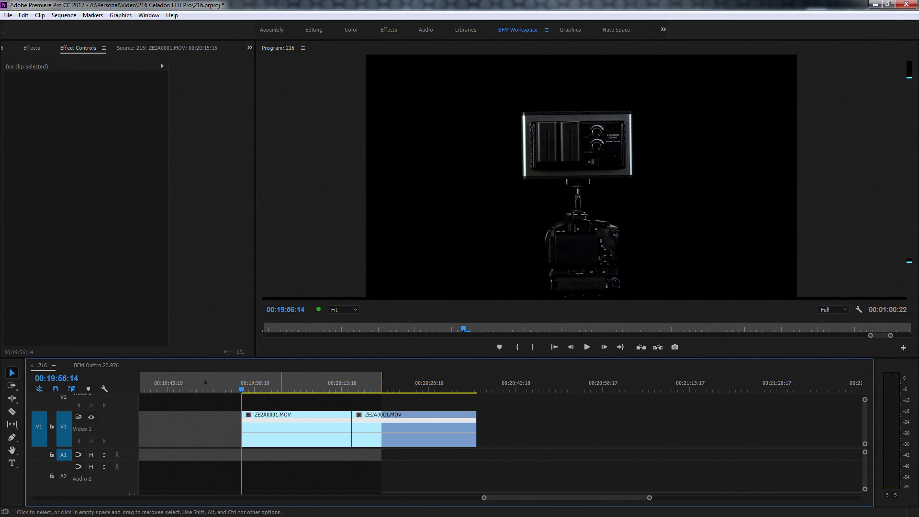
- Mark the sequence In point at 00:19:56:14 and the Out point at the end of the second clip, 00:20:37:02
key(i)
drag(482, 383, 476, 383)
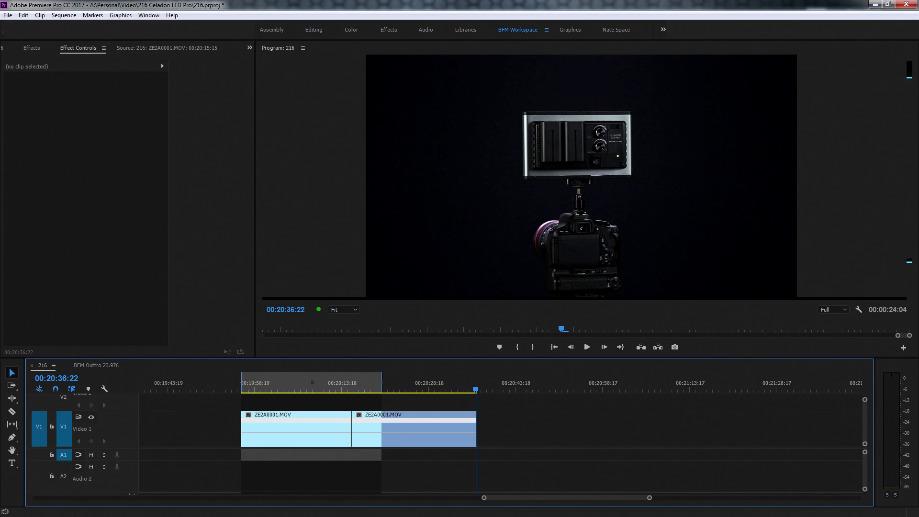
key(Down)
key(o)
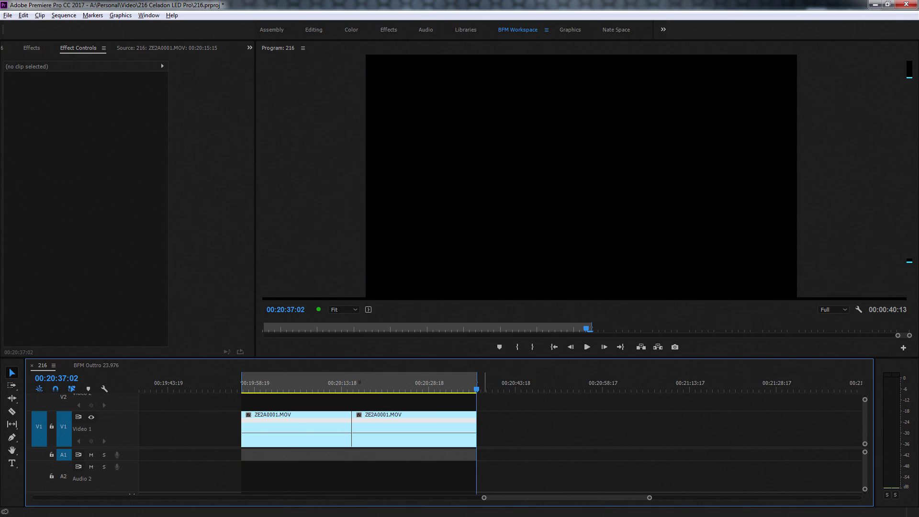
- Show the Opacity keyframe line on the first ZE2A0001.MOV clip in the timeline
mouse_move(275, 383)
mouse_down()
mouse_move(441, 383)
mouse_move(269, 383)
mouse_up()
right_click(248, 415)
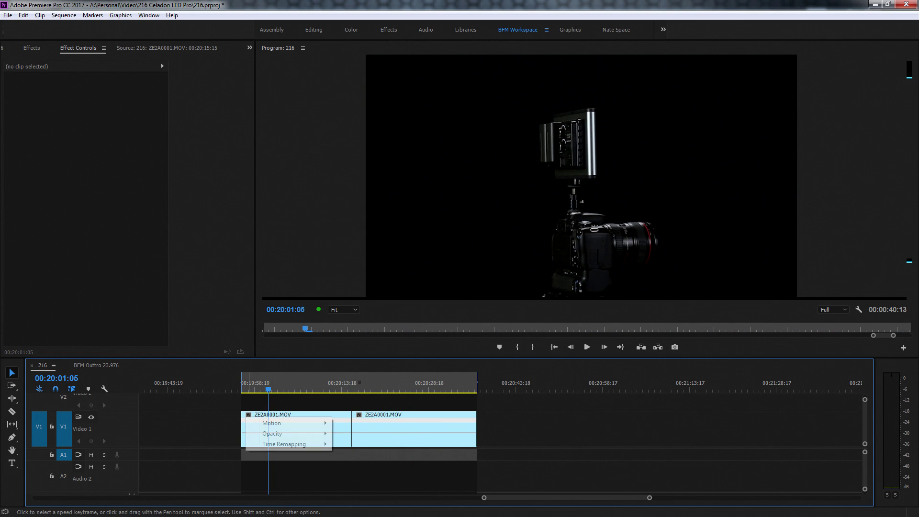
mouse_move(288, 433)
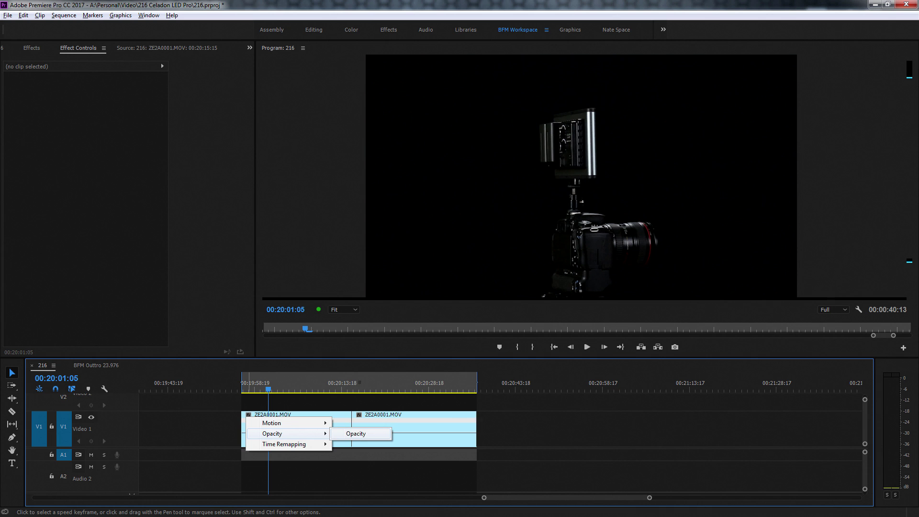
click(356, 434)
click(300, 383)
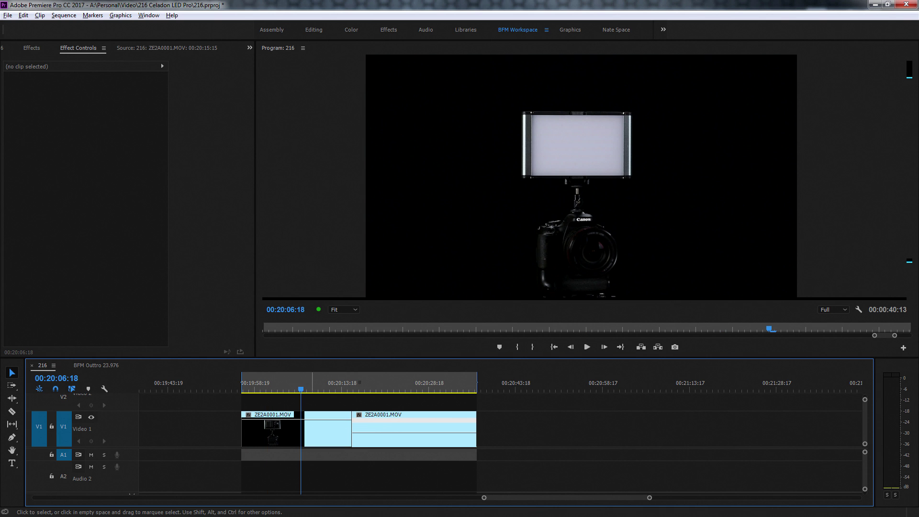
- Try lowering the first clip's opacity line to about 42.85 and restore it to full
click(307, 420)
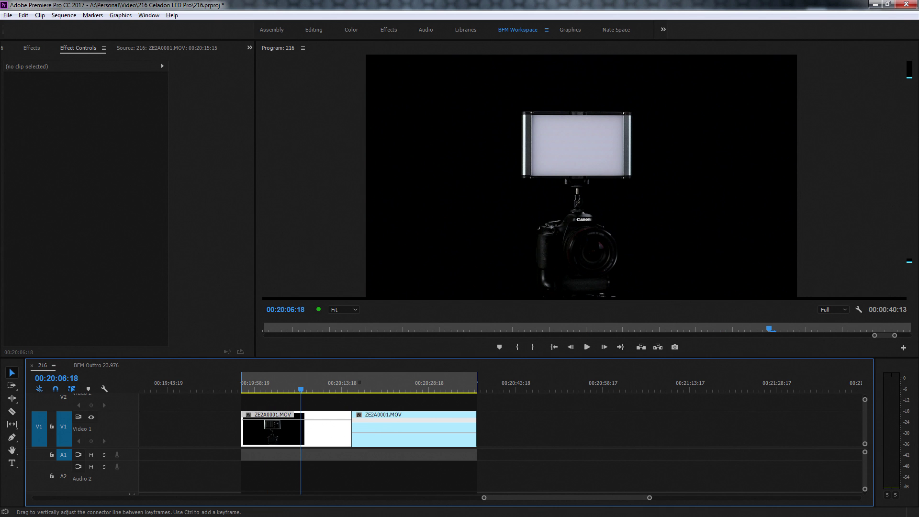
drag(306, 420, 306, 430)
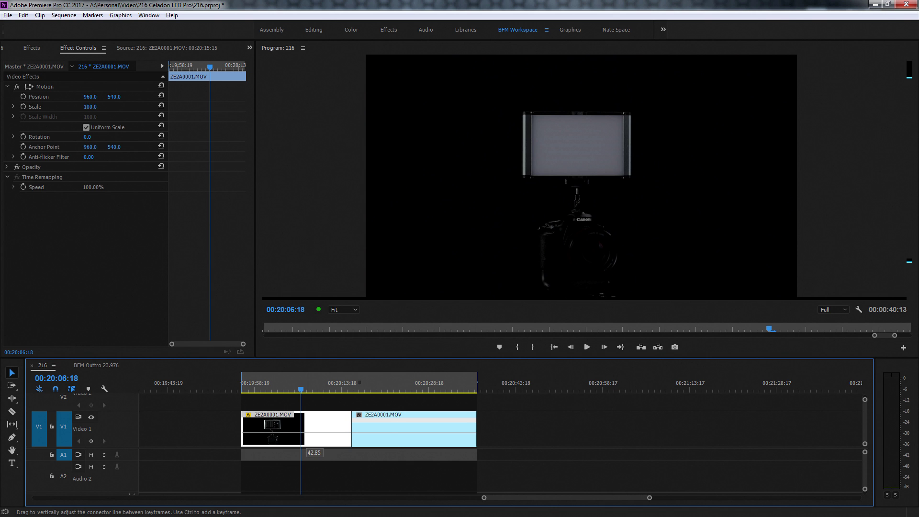
drag(304, 432, 304, 420)
- Display the Time Remapping Speed line on the first ZE2A0001.MOV clip
right_click(248, 415)
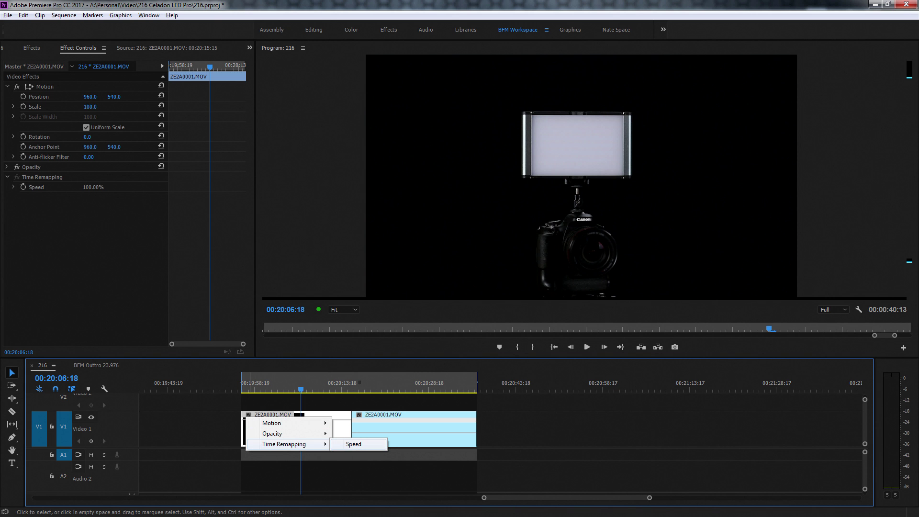
click(354, 444)
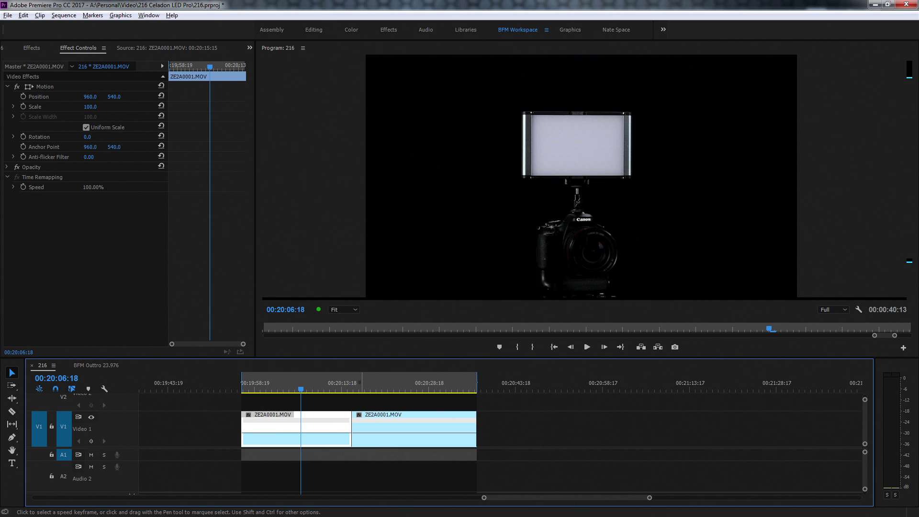
- Display the Time Remapping Speed line on the second ZE2A0001.MOV clip in the timeline
right_click(359, 415)
mouse_move(394, 444)
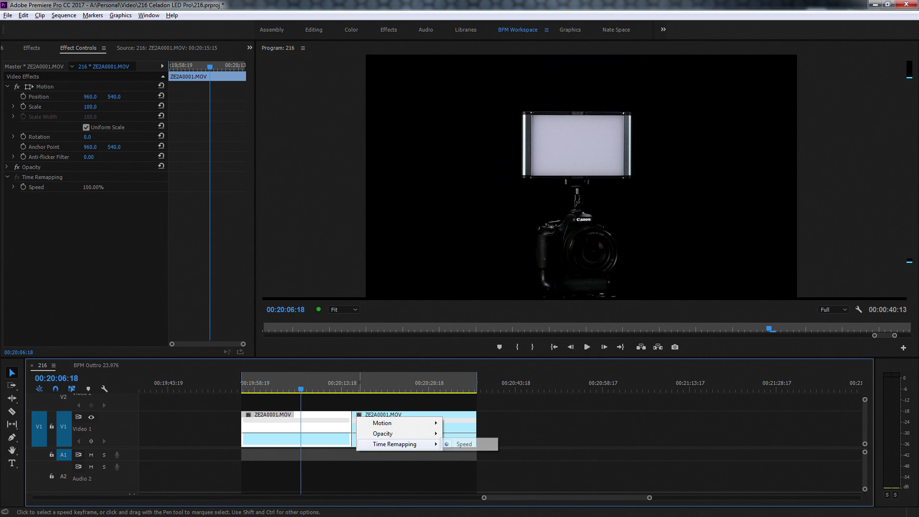
click(466, 444)
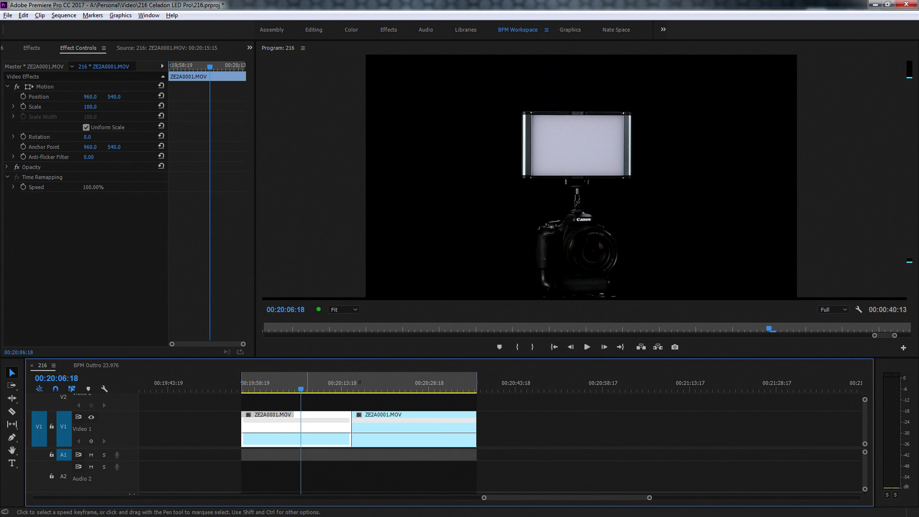
- Enable Speed keyframing on the first ZE2A0001.MOV clip and add a Speed keyframe at 00:20:05:14
mouse_move(300, 388)
mouse_down()
mouse_move(272, 389)
mouse_move(291, 388)
mouse_up()
key(Right)
key(Right)
key(Right)
key(Right)
key(Right)
key(Right)
key(Right)
key(Right)
key(Right)
key(Right)
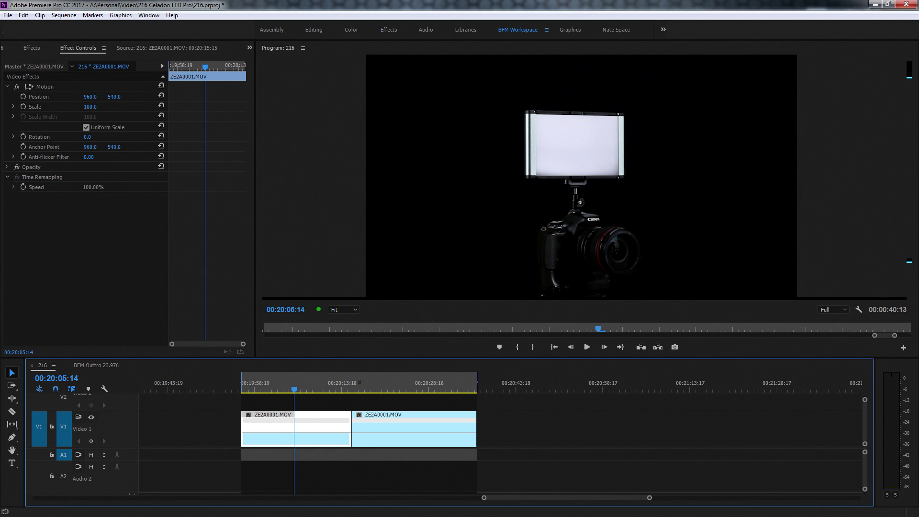
click(160, 62)
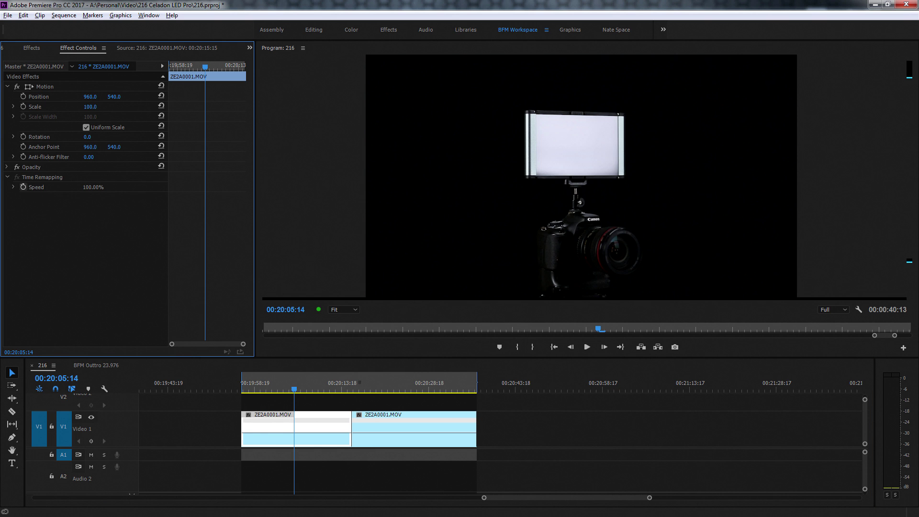
click(23, 186)
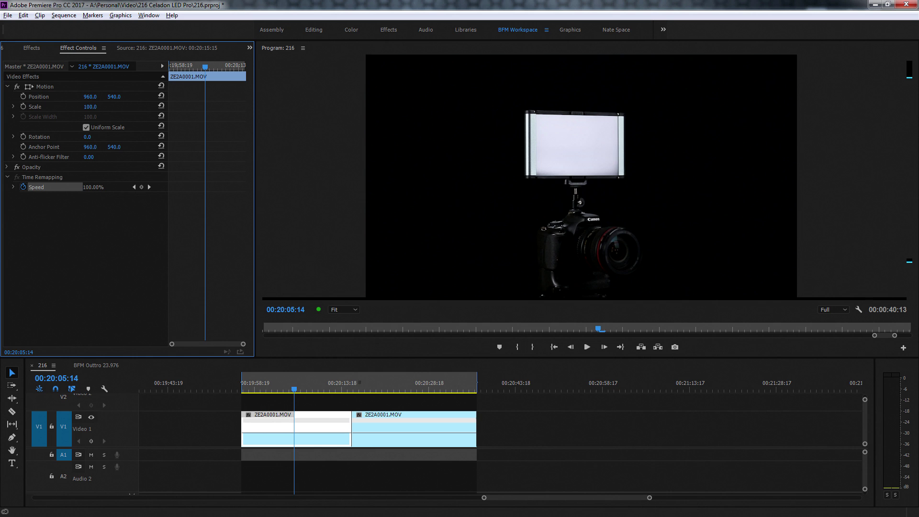
click(141, 187)
- Add a second Speed keyframe to the first clip at 00:20:08:01 and play the section between the two keyframes
drag(293, 383, 307, 383)
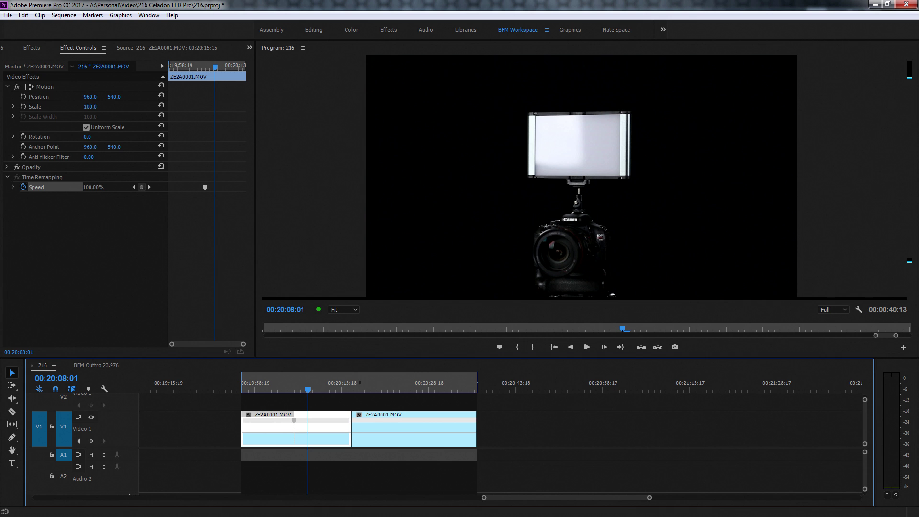
click(142, 187)
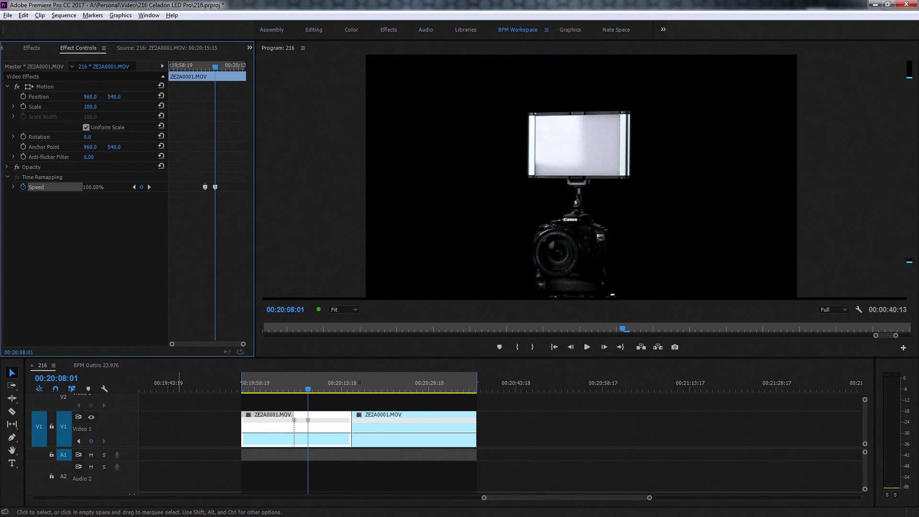
scroll(192, 426, up, 6)
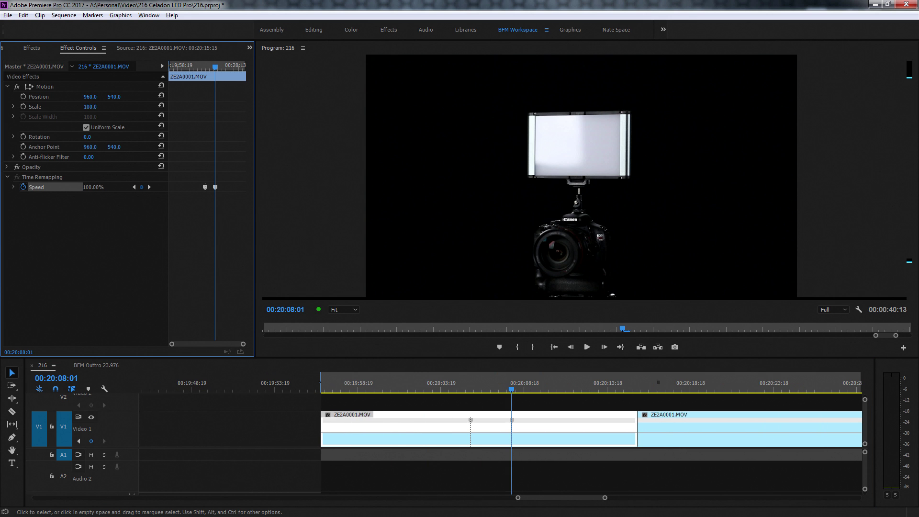
scroll(193, 426, down, 2)
key(equal)
key(minus)
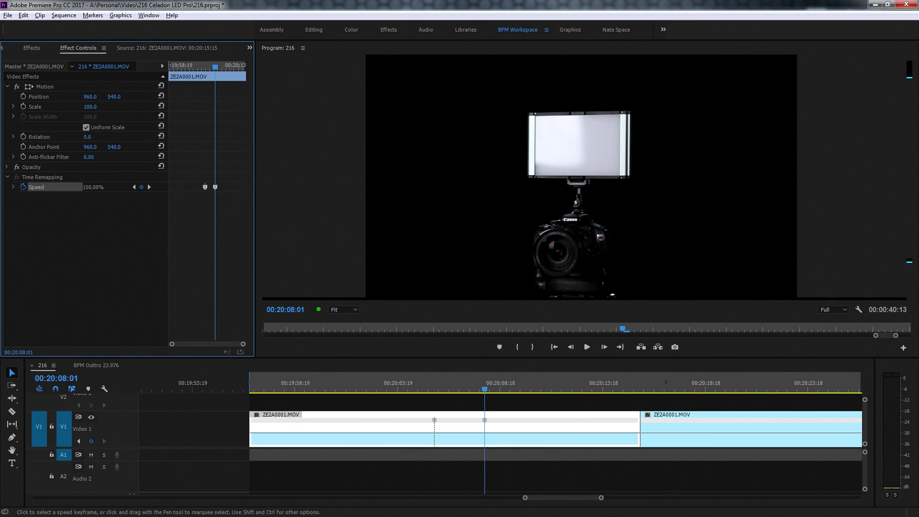
drag(485, 388, 423, 388)
key(space)
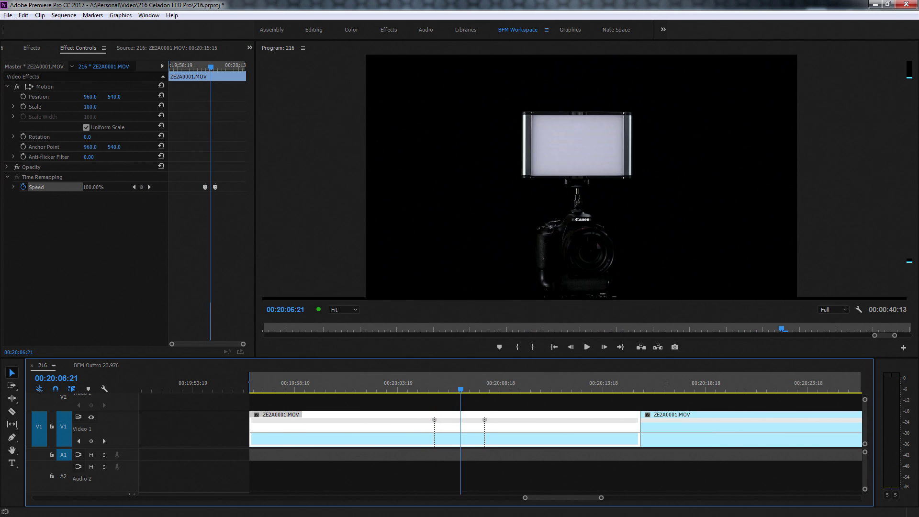
- Raise the first clip's speed to 1000% both before its first Speed keyframe and after its second one
drag(483, 388, 357, 389)
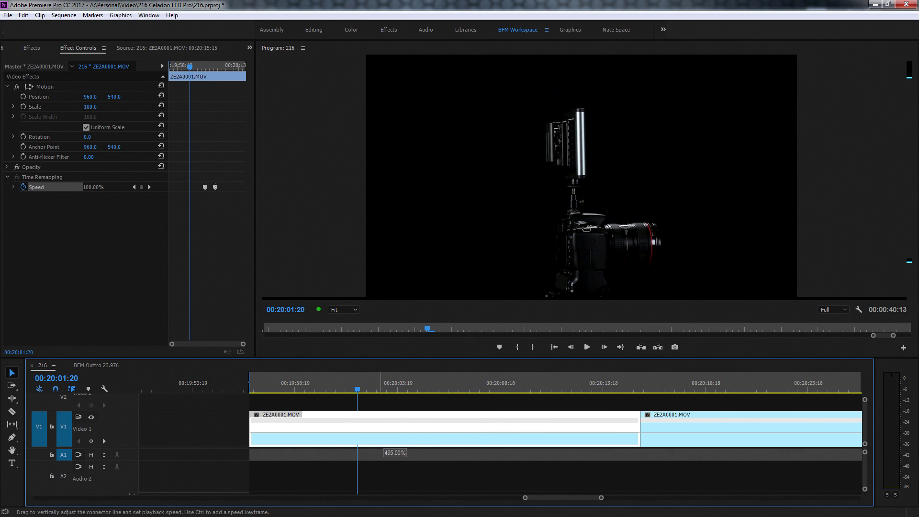
drag(383, 432, 383, 428)
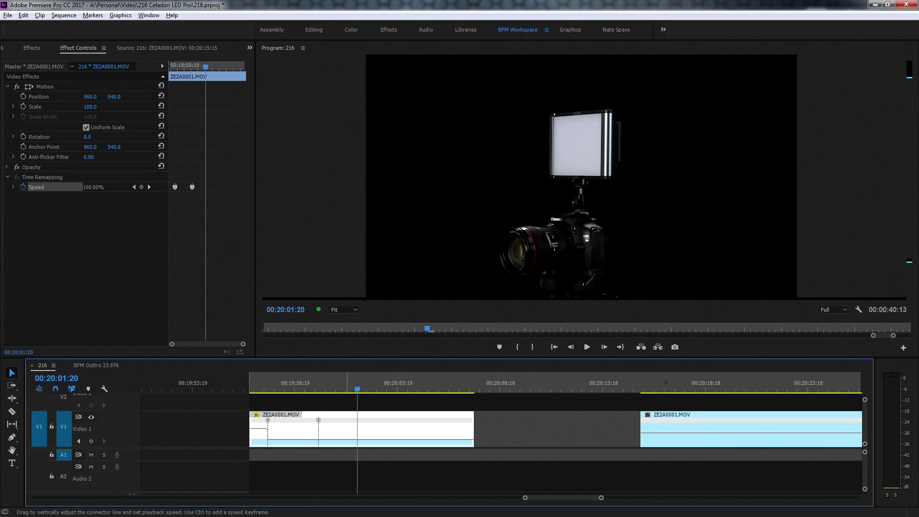
drag(387, 439, 386, 429)
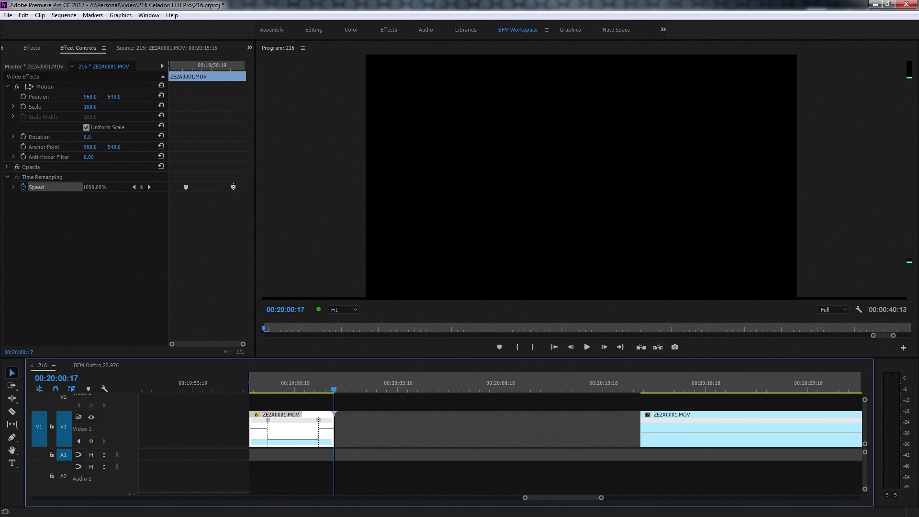
- Play the sped-up first clip twice from its start at 00:19:56:14 to check the speed changes
drag(225, 65, 169, 65)
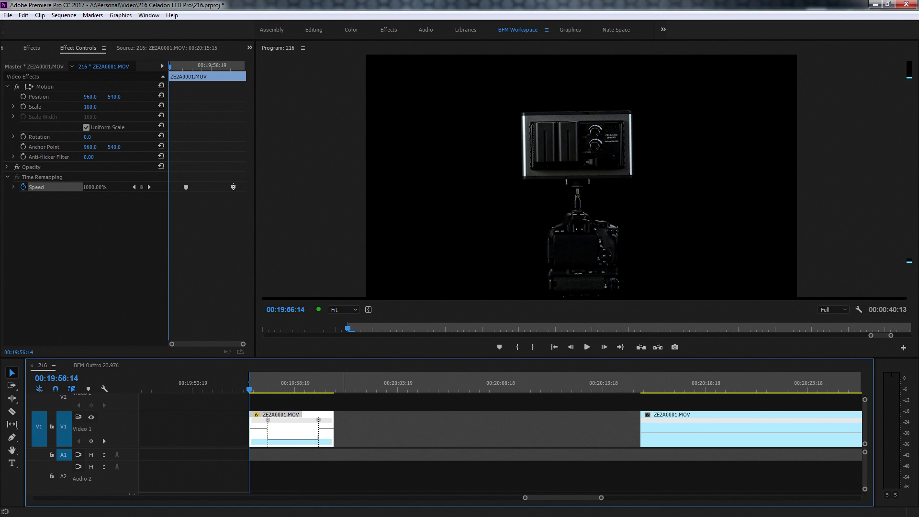
key(space)
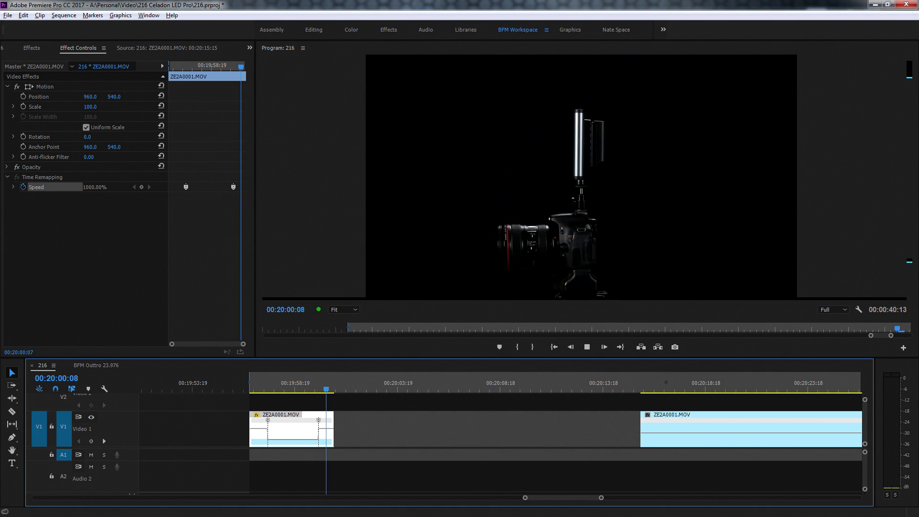
key(space)
drag(345, 383, 249, 382)
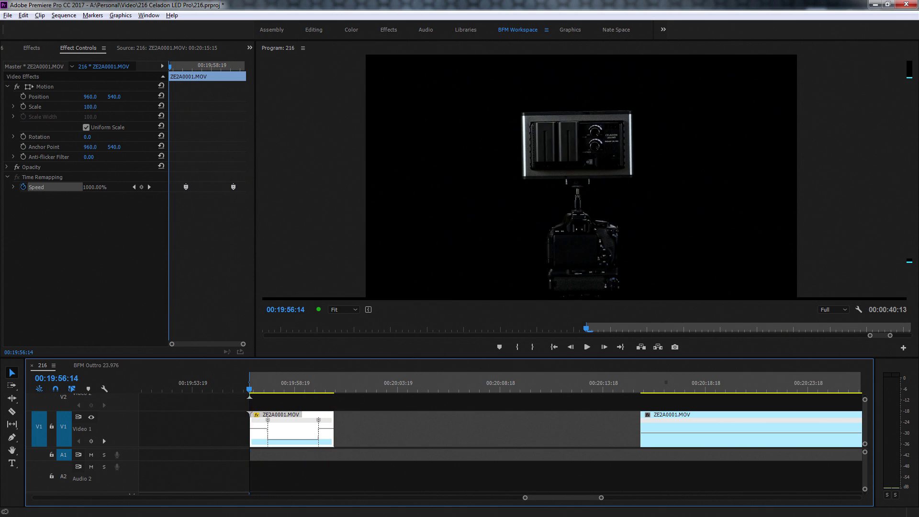
key(space)
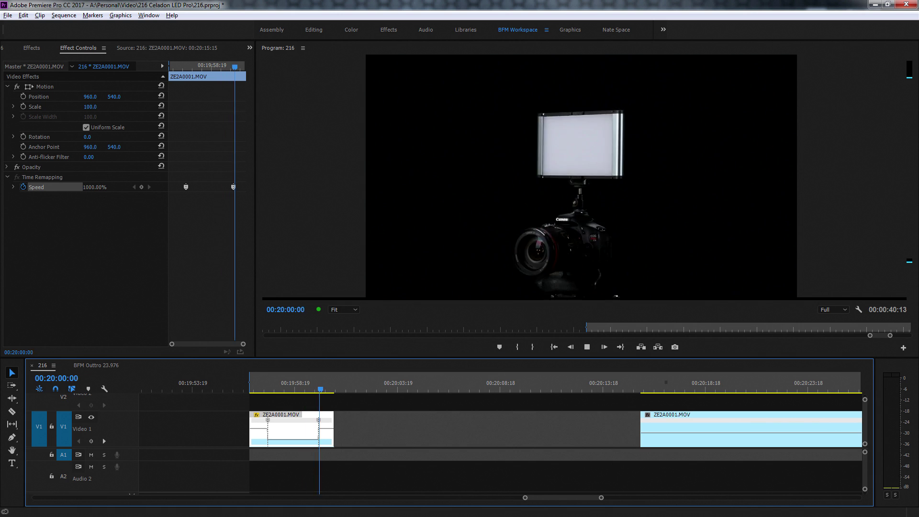
key(space)
- Spread the first clip's first Speed keyframe apart on both sides to form a short, gradual slow-down ramp
key(equal)
key(equal)
key(equal)
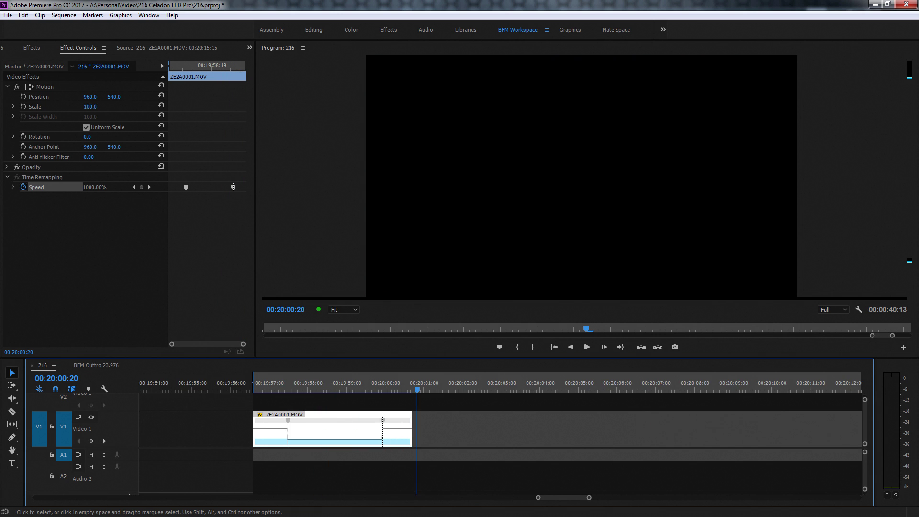
scroll(222, 426, up, 2)
click(324, 385)
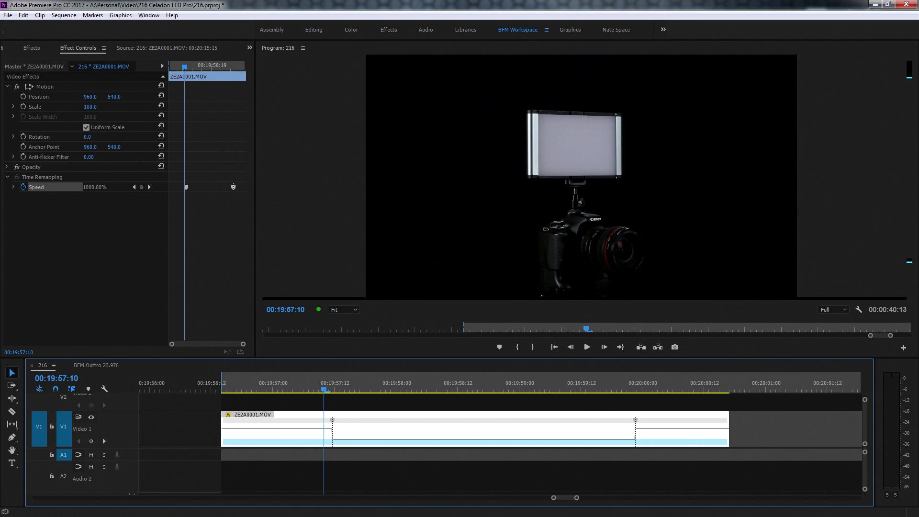
key(Right)
key(Right)
click(566, 386)
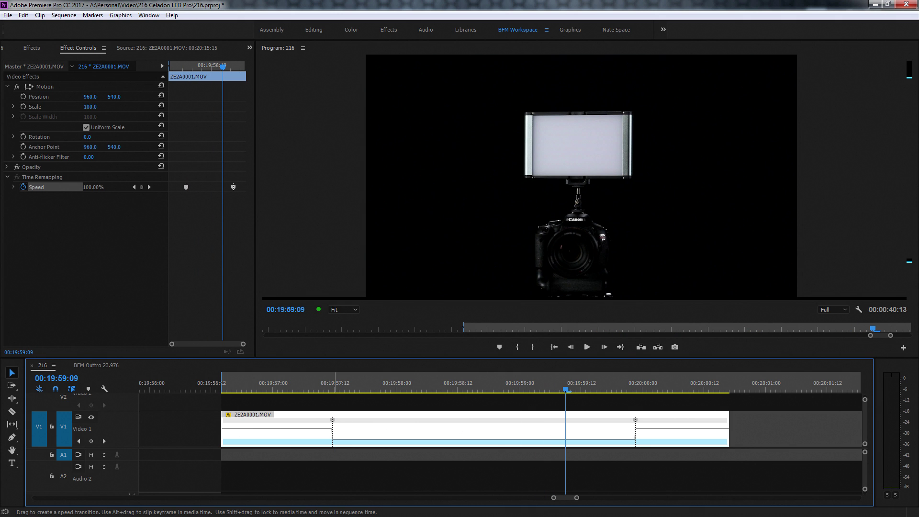
drag(332, 420, 337, 420)
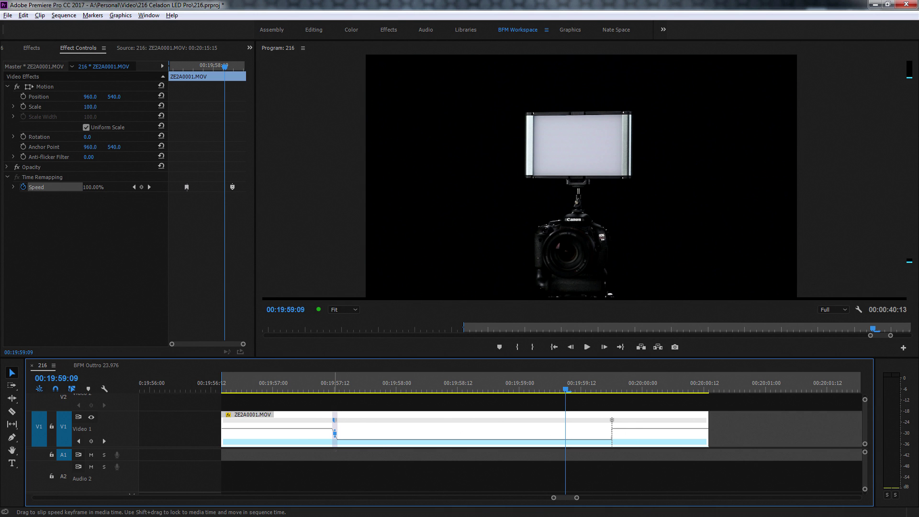
drag(335, 420, 327, 420)
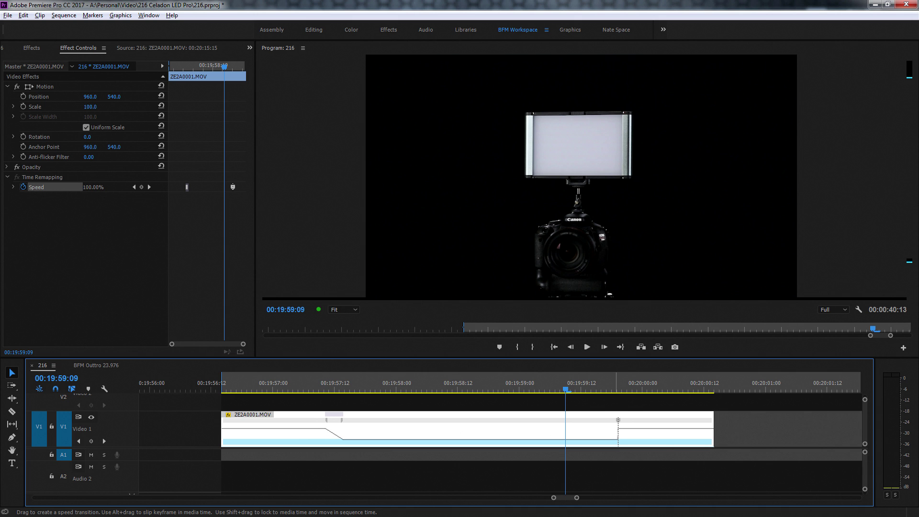
- Spread the first clip's second Speed keyframe into a matching speed-up ramp and play the clip from near its start
drag(617, 420, 607, 420)
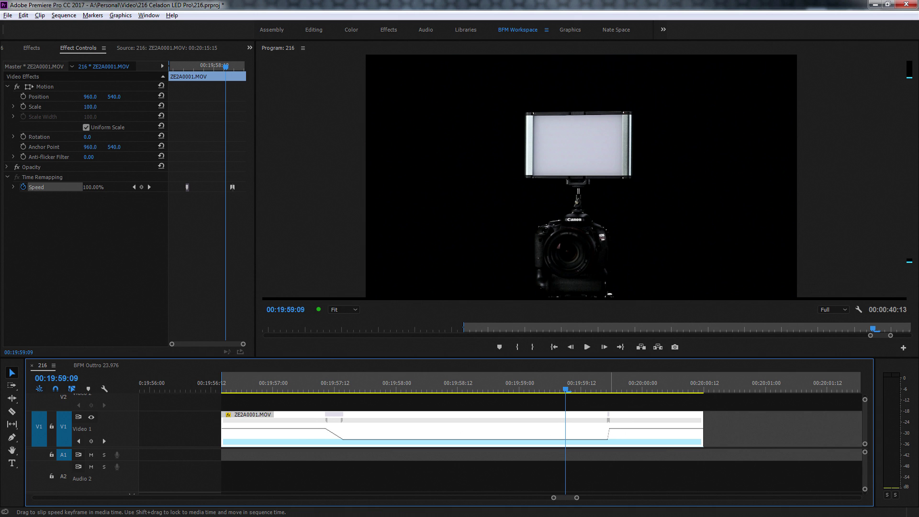
click(607, 421)
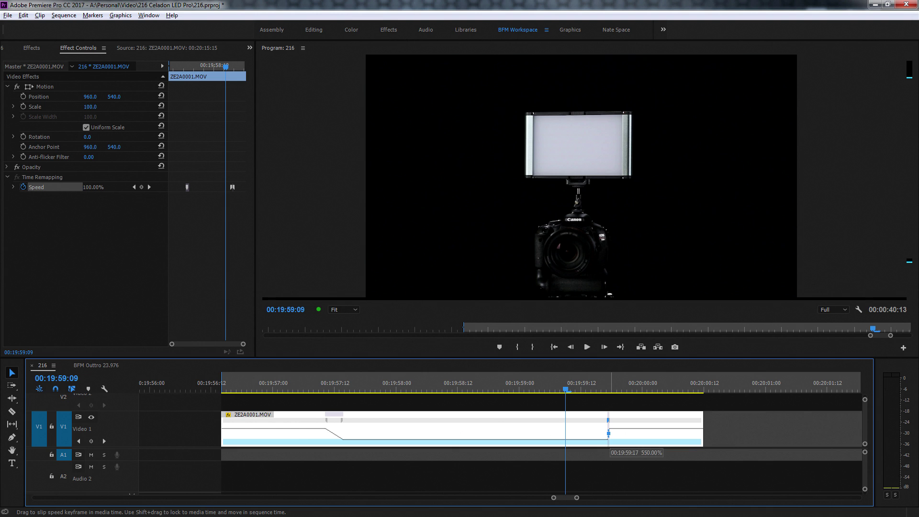
drag(608, 419, 624, 420)
drag(565, 386, 226, 386)
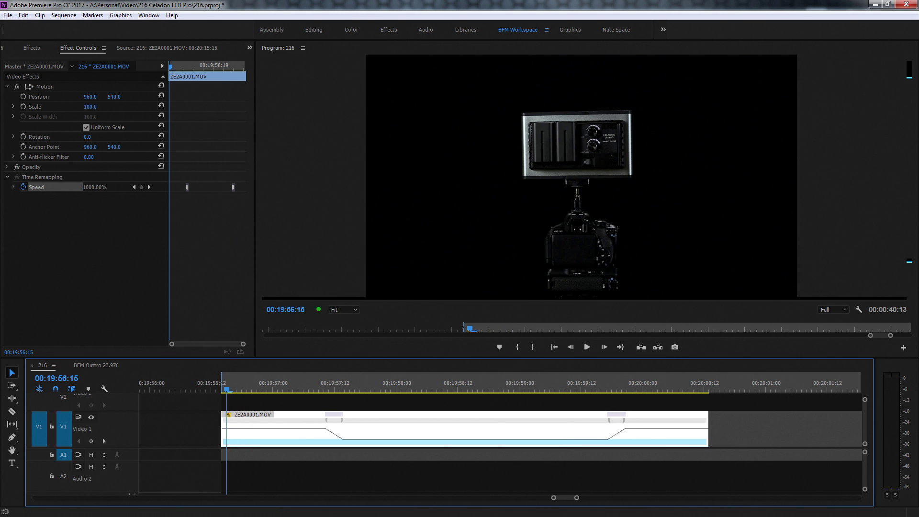
key(space)
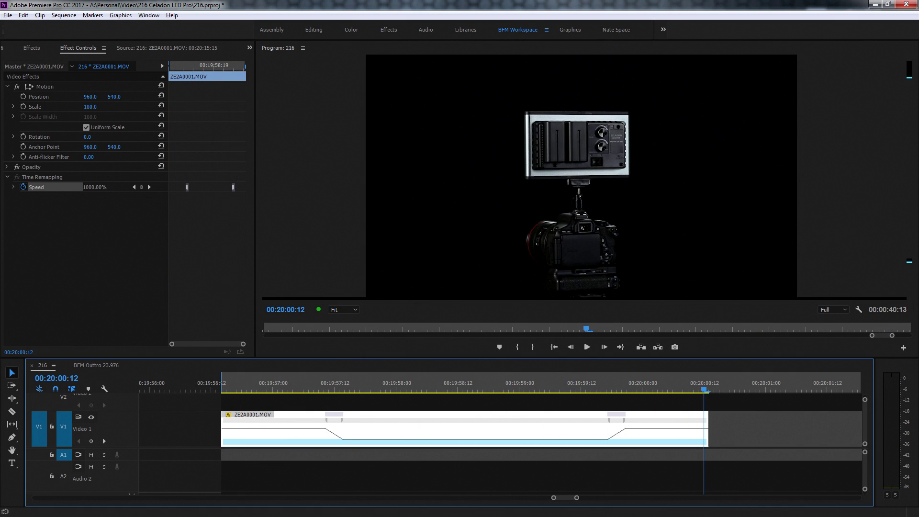
- Delete the gap between the two ZE2A0001.MOV clips so the second clip directly follows the first
key(minus)
key(minus)
click(572, 428)
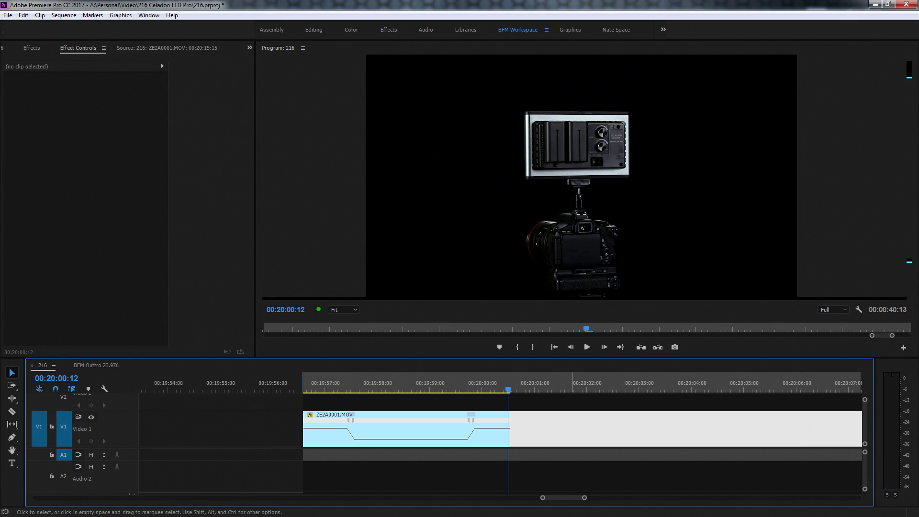
key(Delete)
- Enable Speed keyframing on the second ZE2A0001.MOV clip and add a Speed keyframe at 00:20:11:14
key(minus)
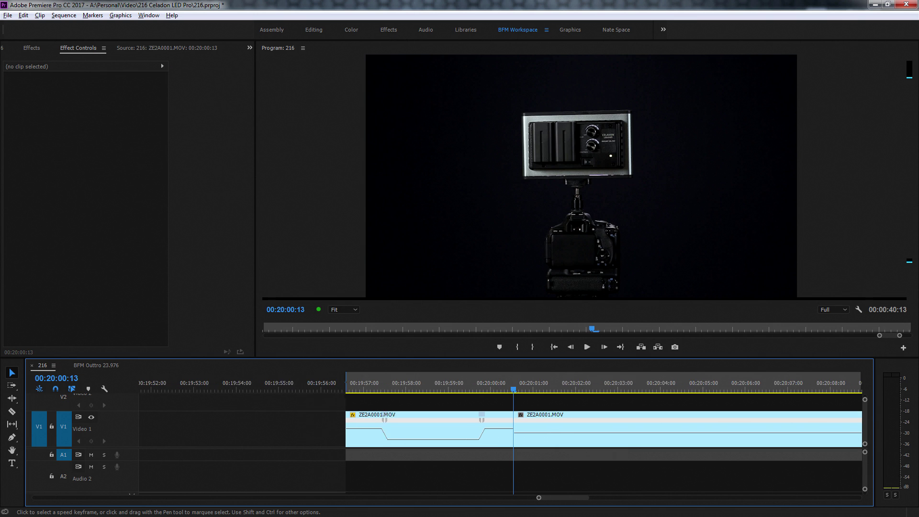
key(minus)
key(minus)
key(minus)
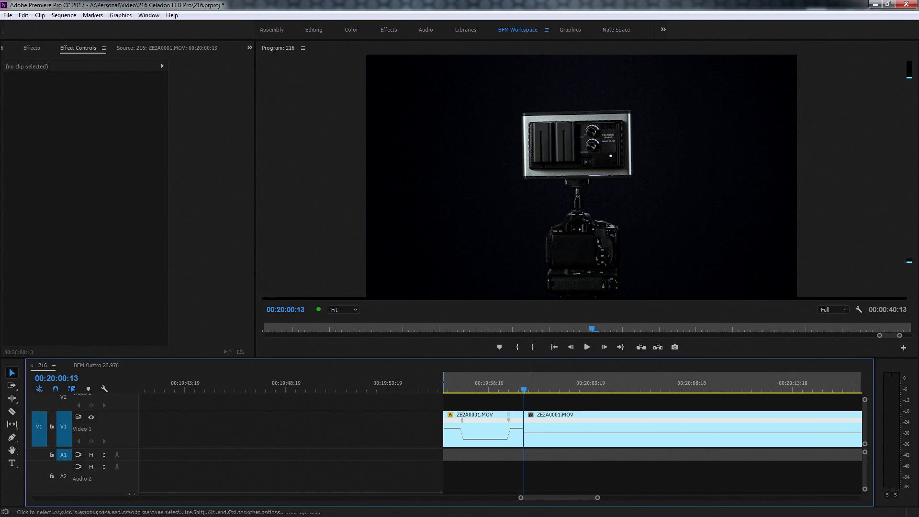
drag(534, 383, 747, 385)
click(748, 426)
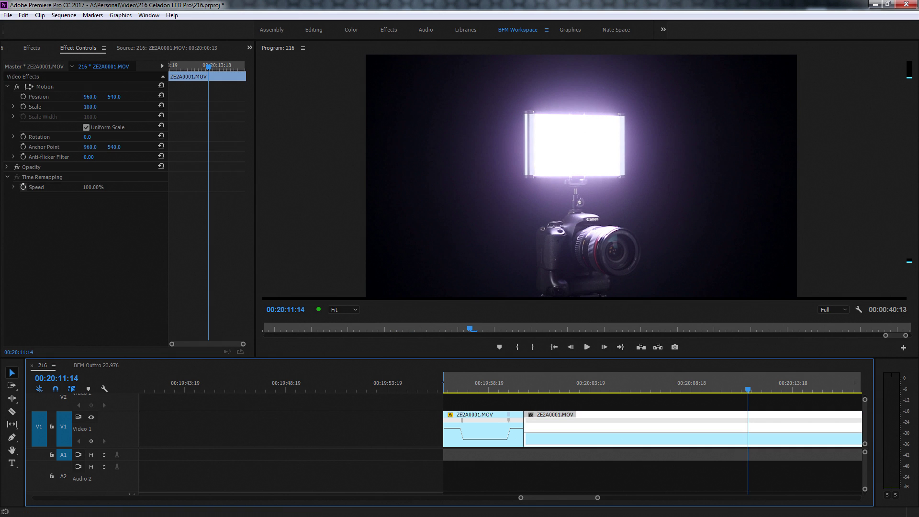
click(23, 186)
click(141, 187)
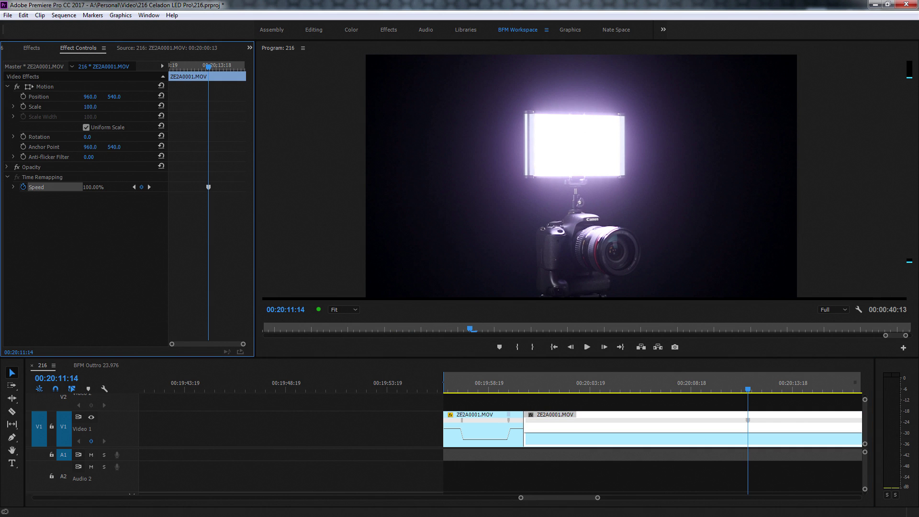
- Add another Speed keyframe to the second clip at 00:20:14:07, where the camera has turned past the front
scroll(526, 430, right, 5)
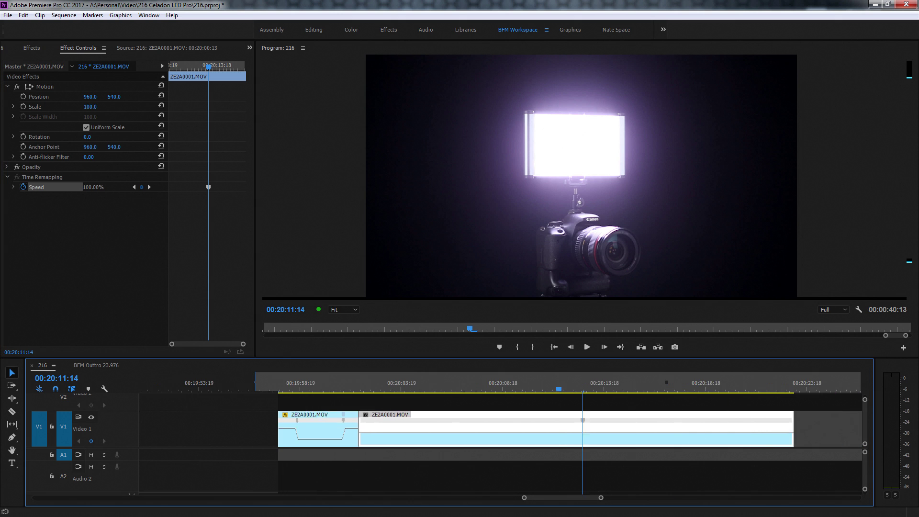
key(space)
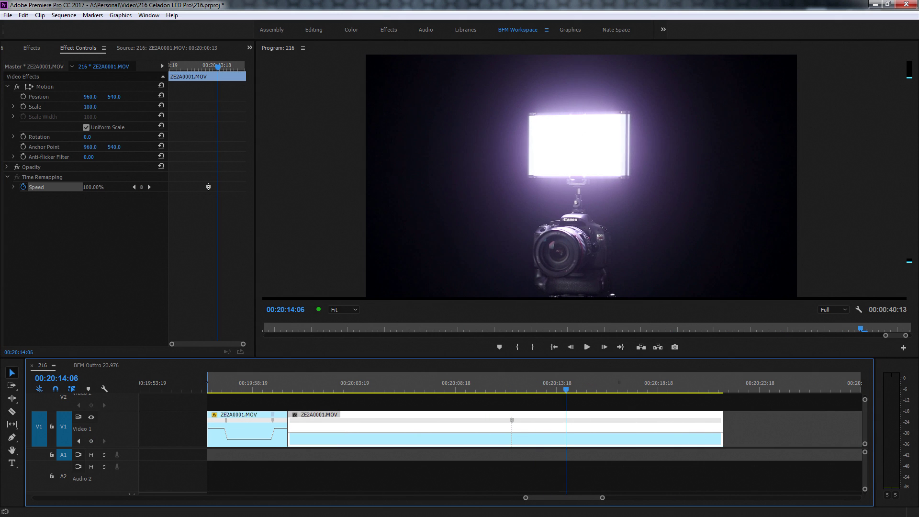
click(141, 186)
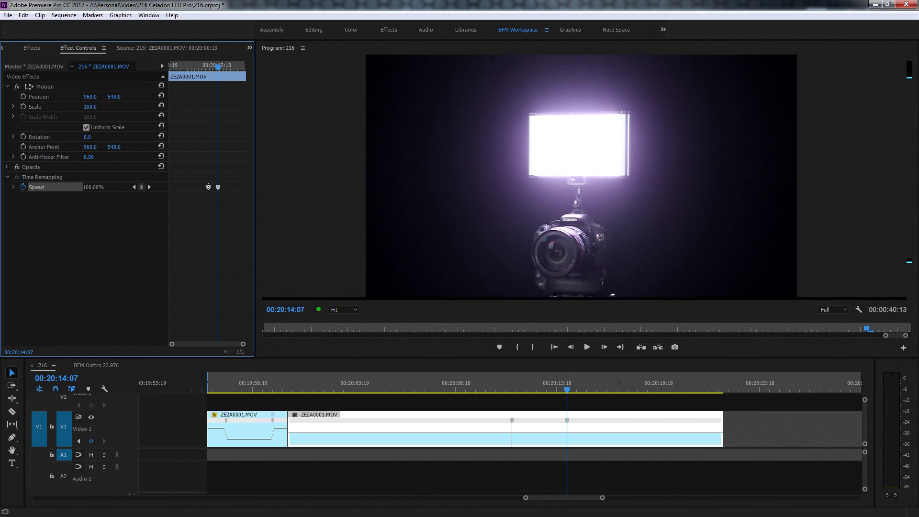
- Raise the second ZE2A0001.MOV clip's speed to 1000% before its first keyframe and after its second, and play the clip
drag(349, 433, 350, 429)
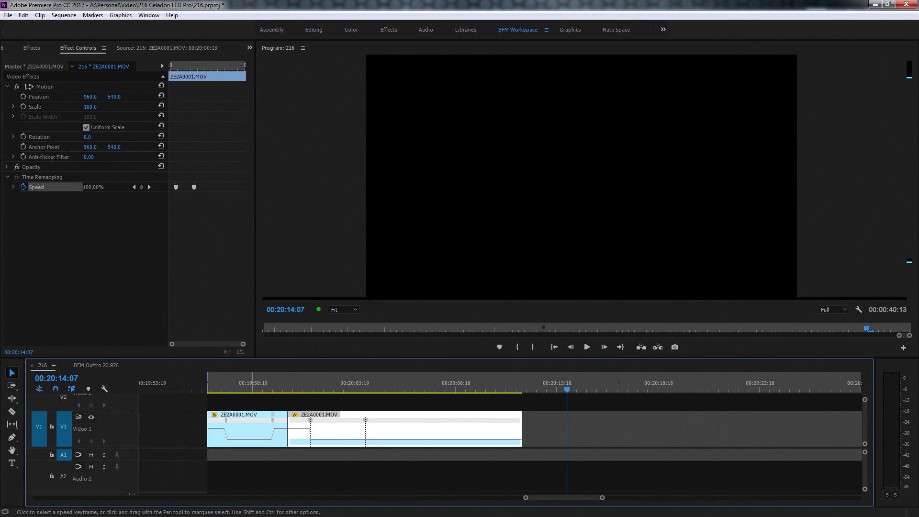
drag(448, 439, 448, 430)
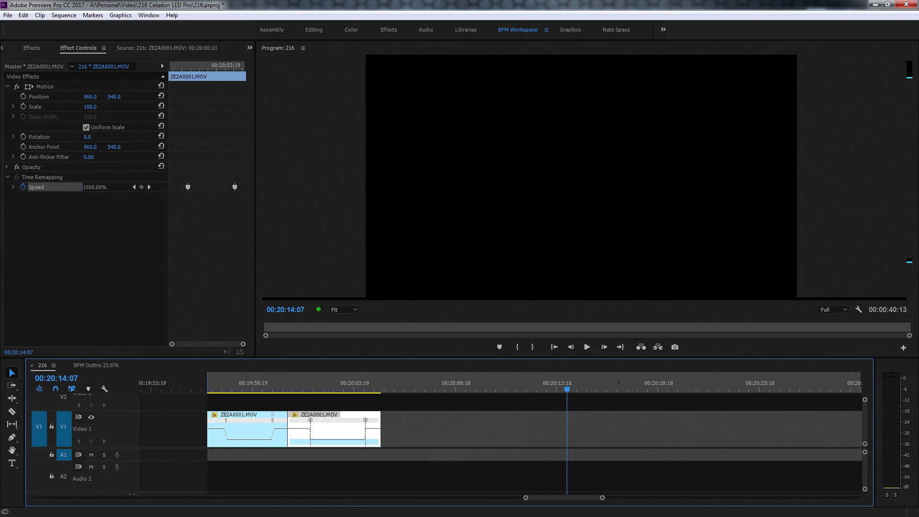
click(300, 383)
key(space)
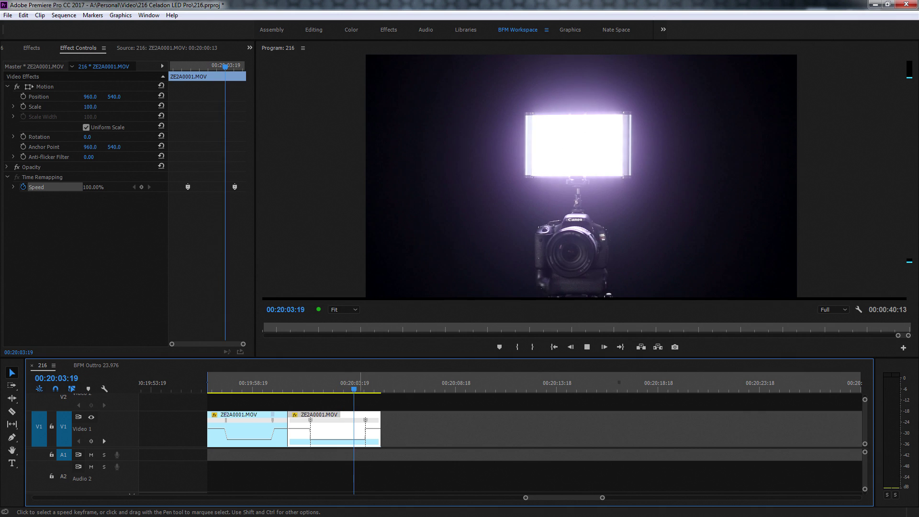
key(space)
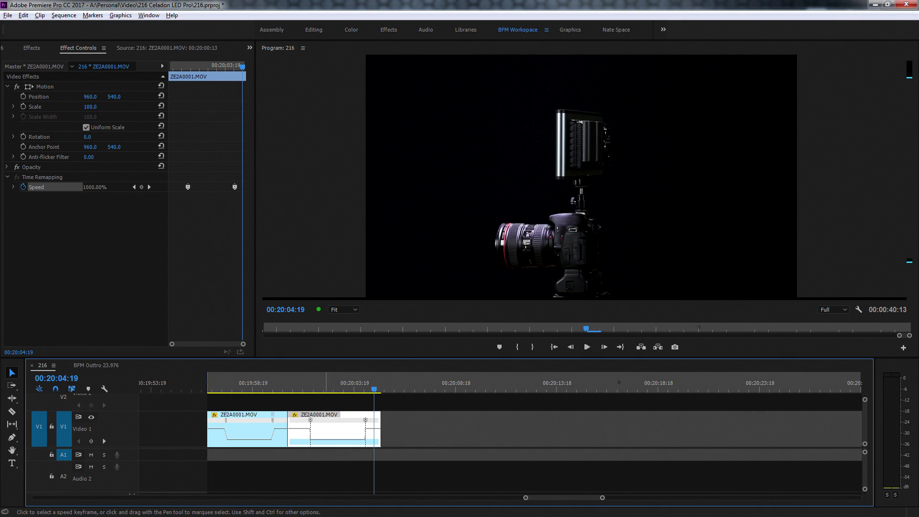
- Spread the second clip's first Speed keyframe into a slow-down ramp and its second Speed keyframe into a speed-up ramp
scroll(300, 426, up, 10)
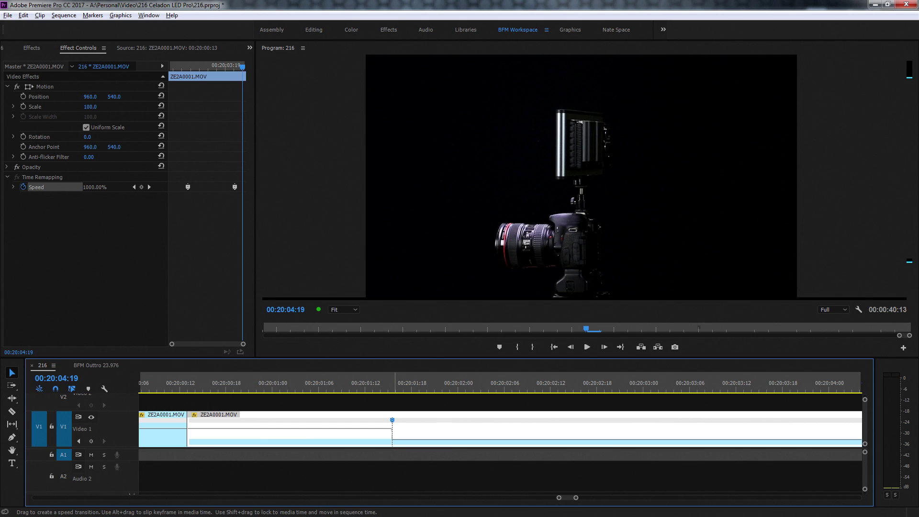
drag(392, 419, 415, 420)
scroll(382, 423, down, 3)
scroll(382, 424, down, 1)
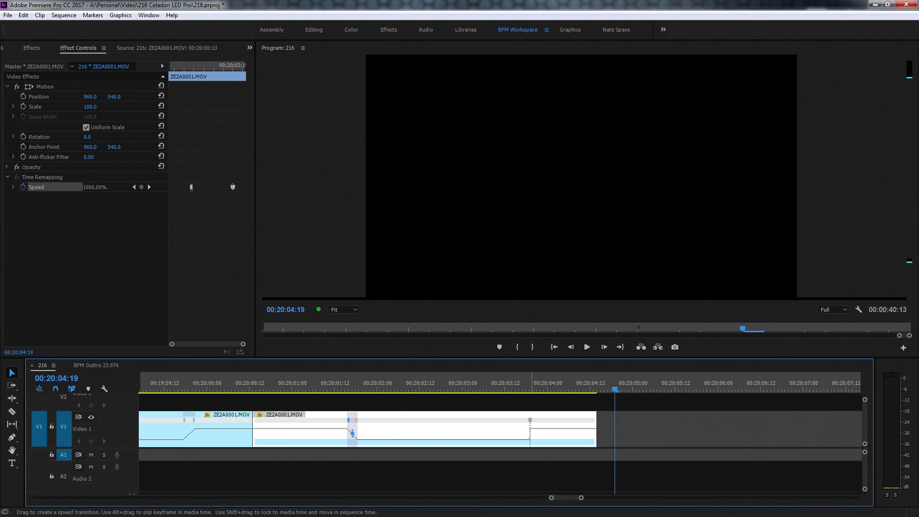
drag(530, 420, 541, 420)
- Shift the second clip's speed-up ramp slightly later and widen its slow-down ramp for a more gradual change
drag(529, 383, 532, 383)
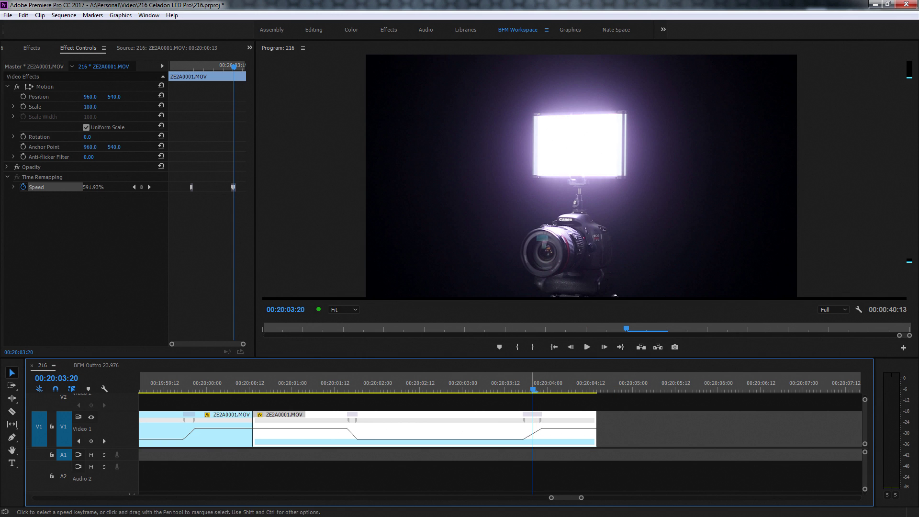
mouse_move(533, 420)
mouse_down()
mouse_move(516, 420)
mouse_move(546, 419)
mouse_move(533, 419)
mouse_up()
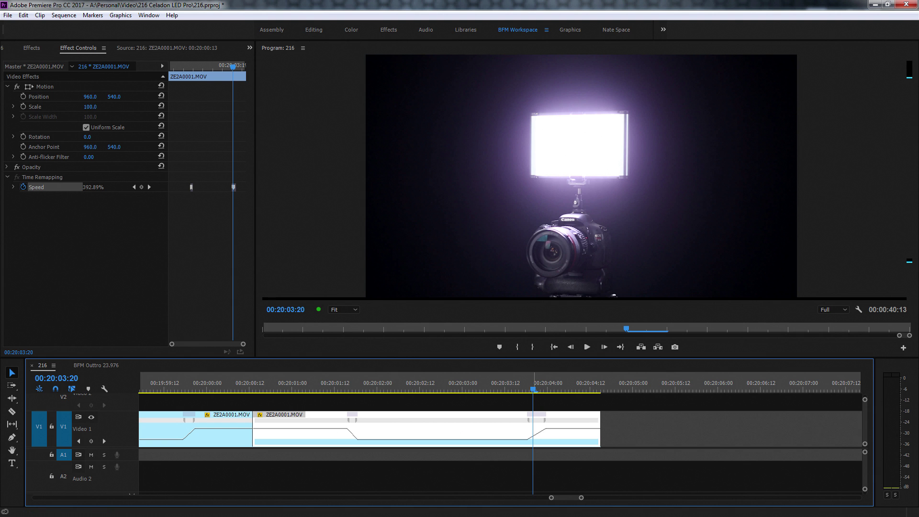
drag(532, 389, 359, 419)
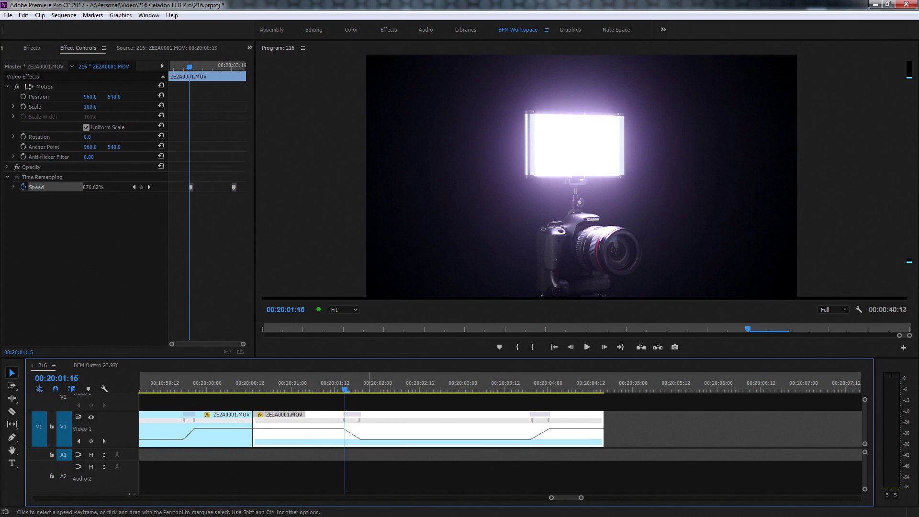
- Mark the sequence's Out point at the end of the second clip, at 00:20:04:16
drag(566, 497, 565, 497)
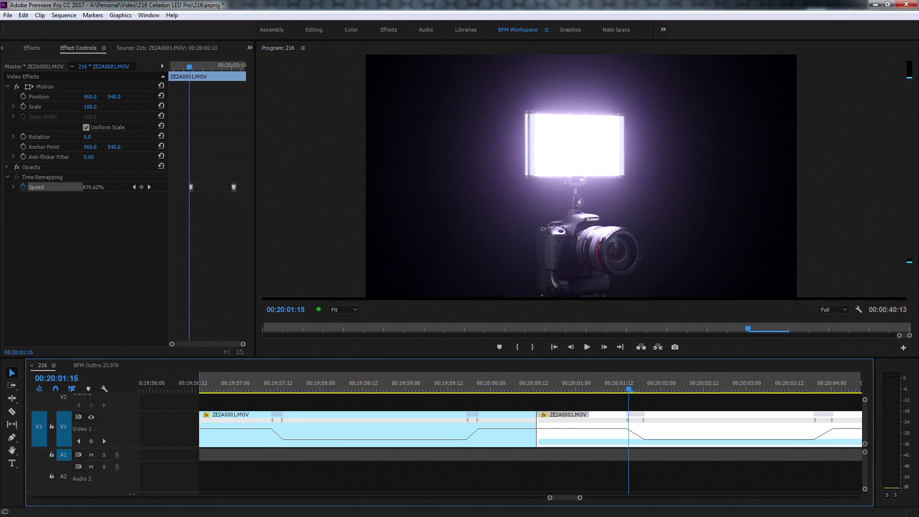
click(206, 383)
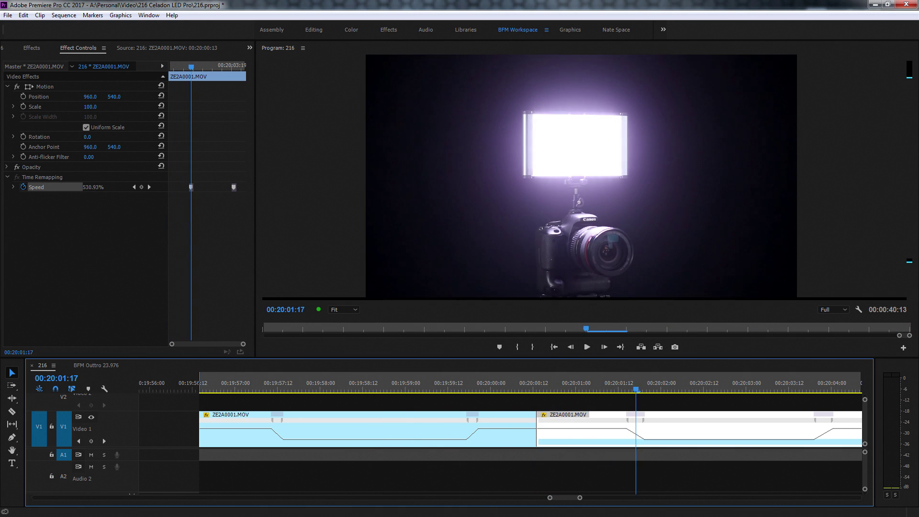
drag(636, 386, 775, 385)
drag(580, 497, 583, 497)
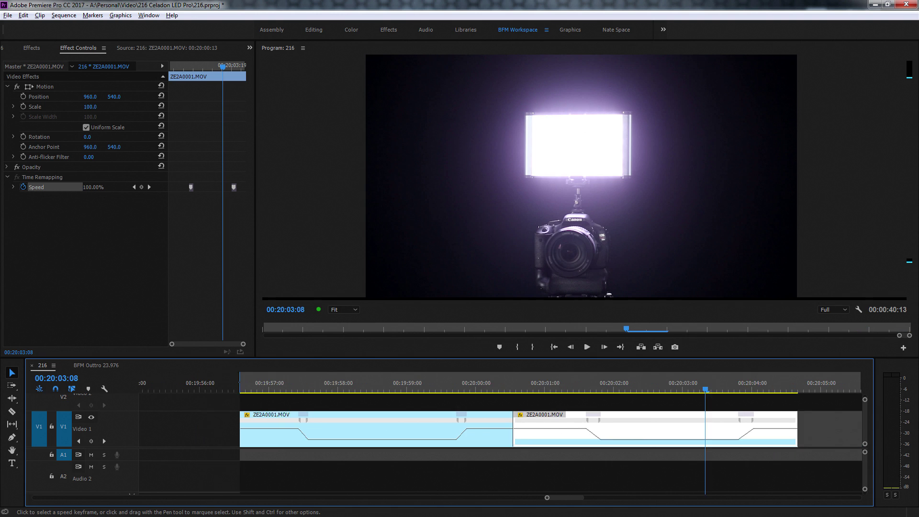
key(minus)
key(Down)
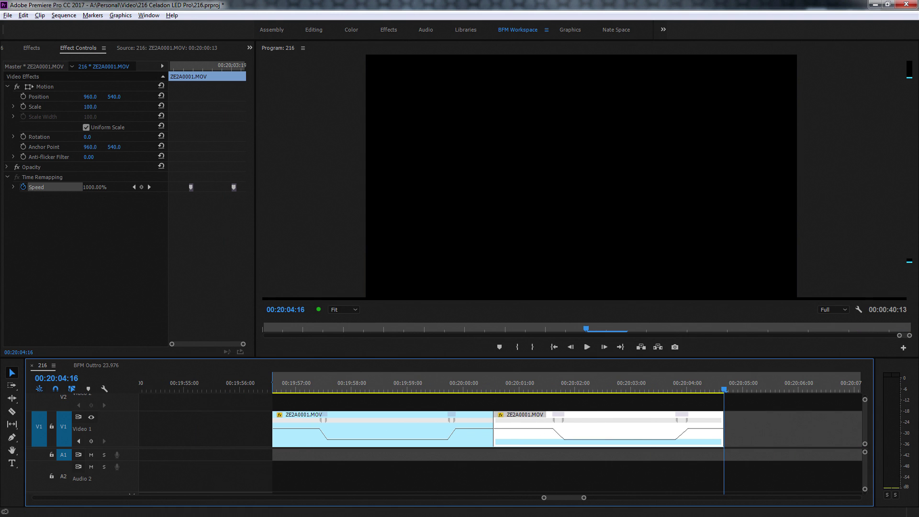
key(o)
- Open the Program monitor's settings and play the marked range across the two speed-ramped clips
key(Home)
key(space)
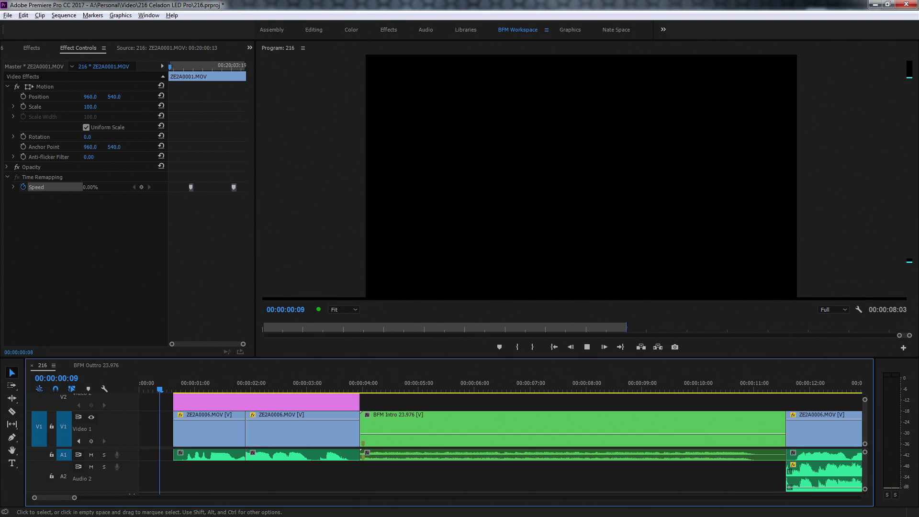
key(space)
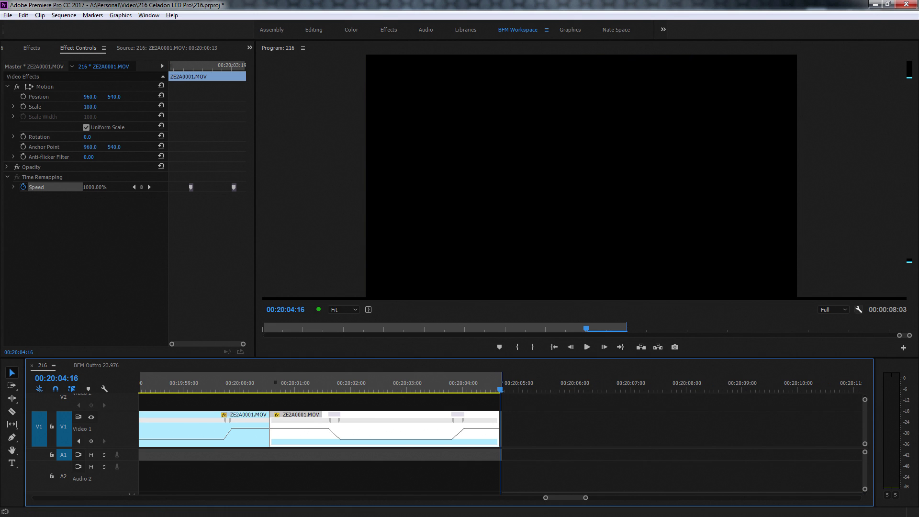
click(858, 309)
click(804, 326)
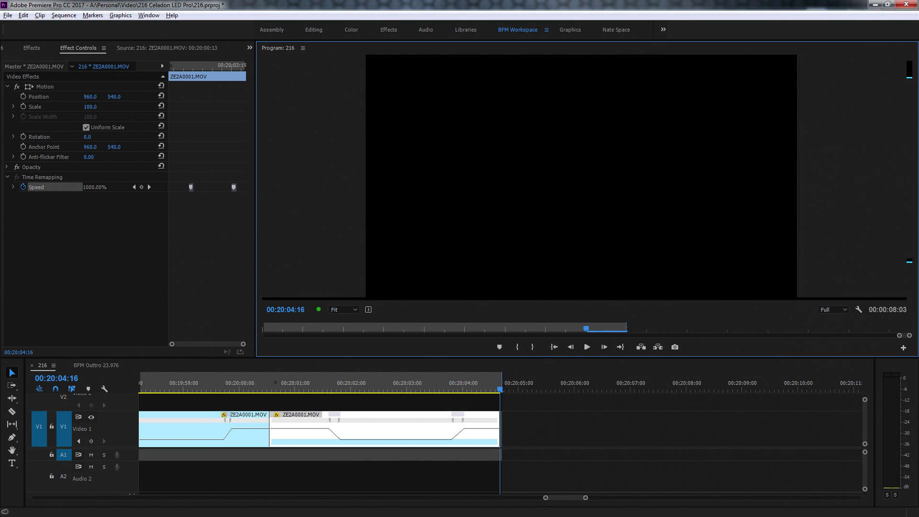
key(space)
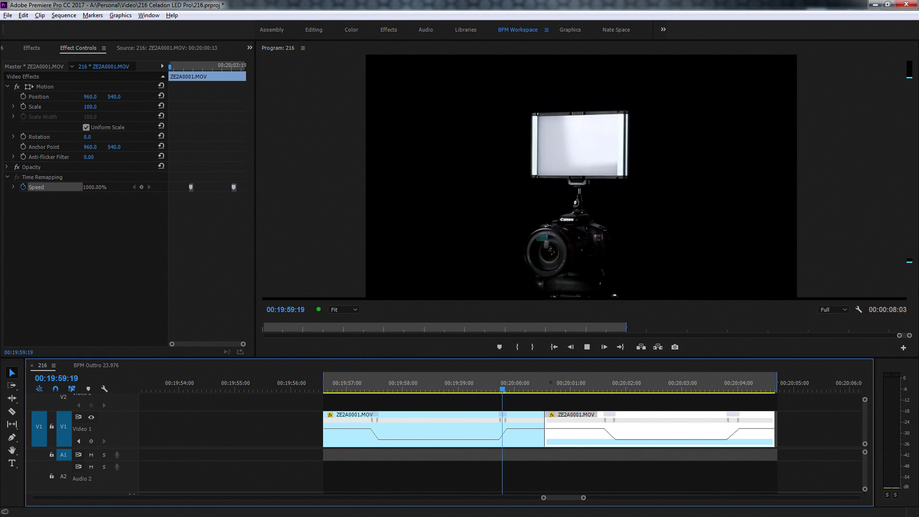
key(space)
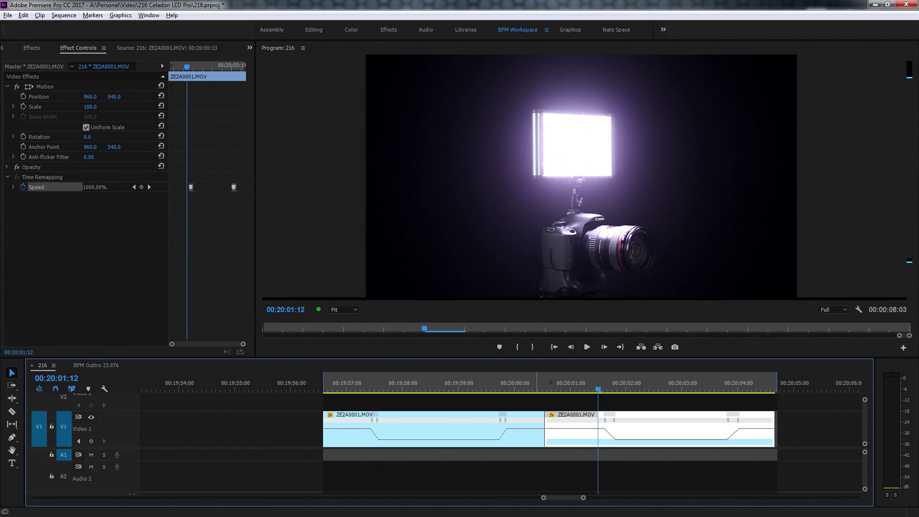
- Step frame by frame back and forth across the cut between the two clips to compare the camera's rotation
key(=)
click(519, 383)
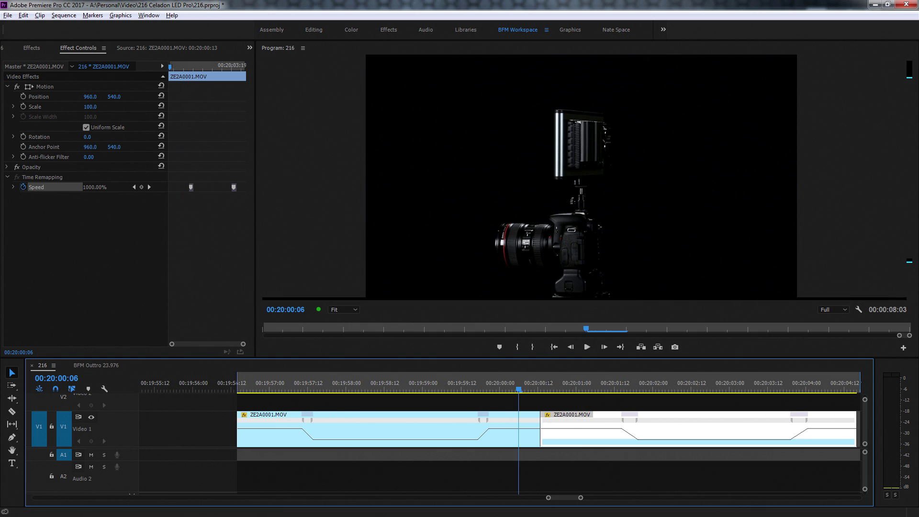
key(Right)
key(Right)
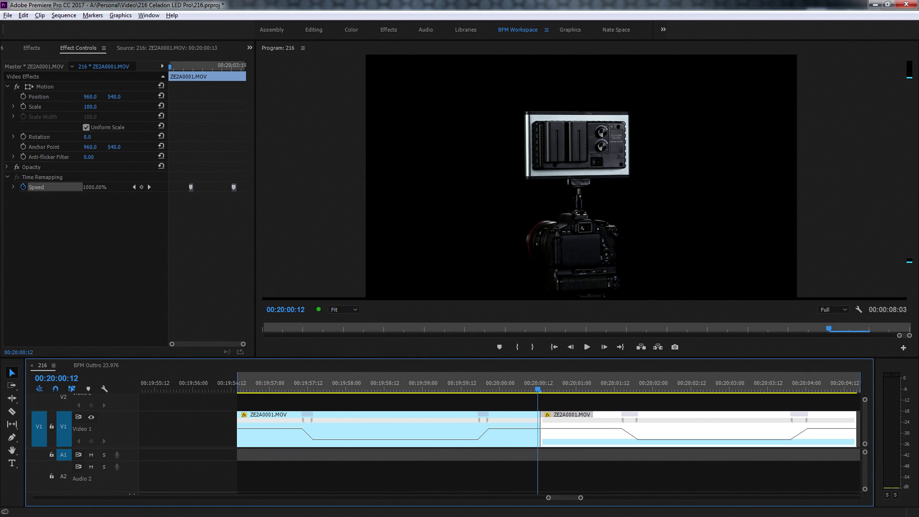
key(Right)
key(Right)
key(Right)
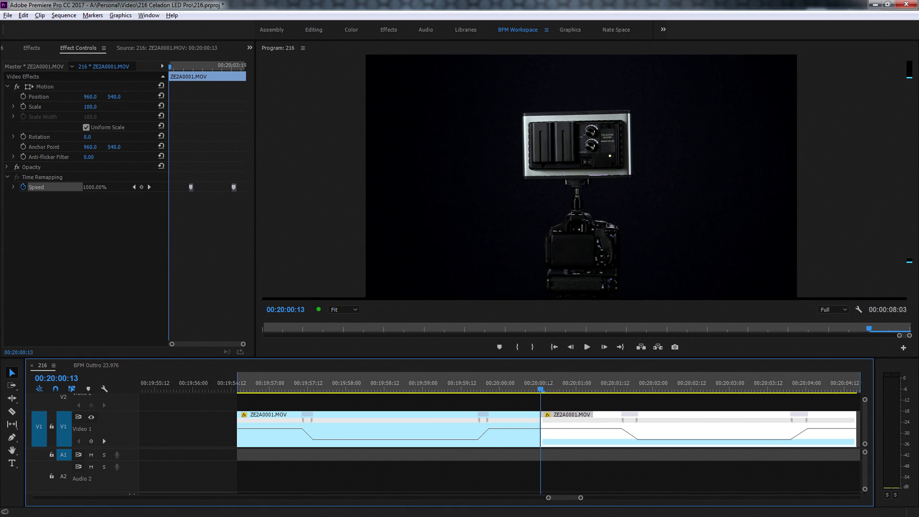
key(Left)
key(Left)
key(Right)
key(Right)
key(Right)
key(Right)
key(Right)
key(Left)
key(Left)
key(Left)
key(Left)
key(Left)
key(Left)
key(Left)
key(Left)
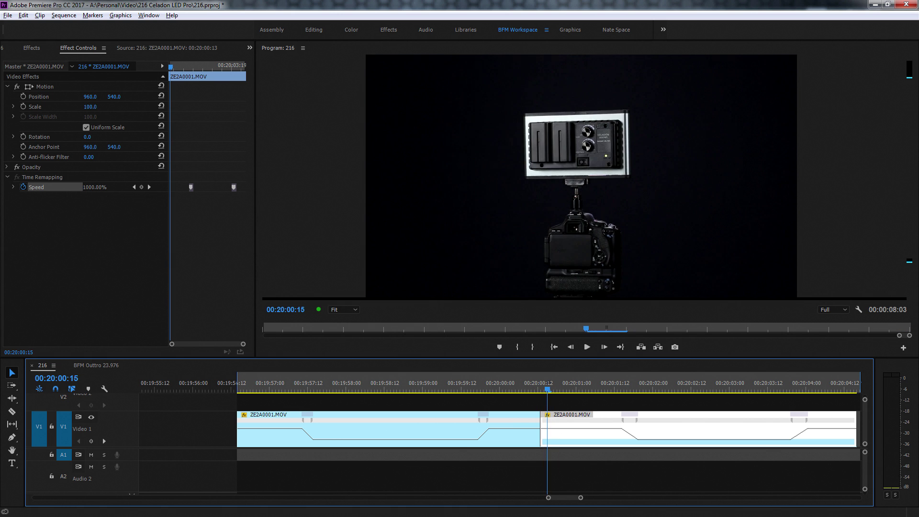
key(Right)
key(Right)
key(Right)
key(Right)
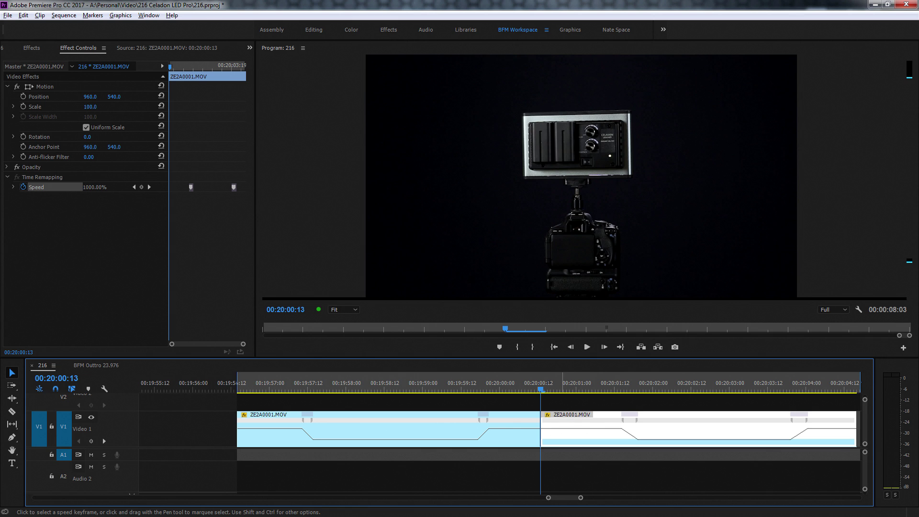
- Move the second clip three frames later and extend its start one frame earlier to 00:20:00:15
drag(562, 434, 573, 434)
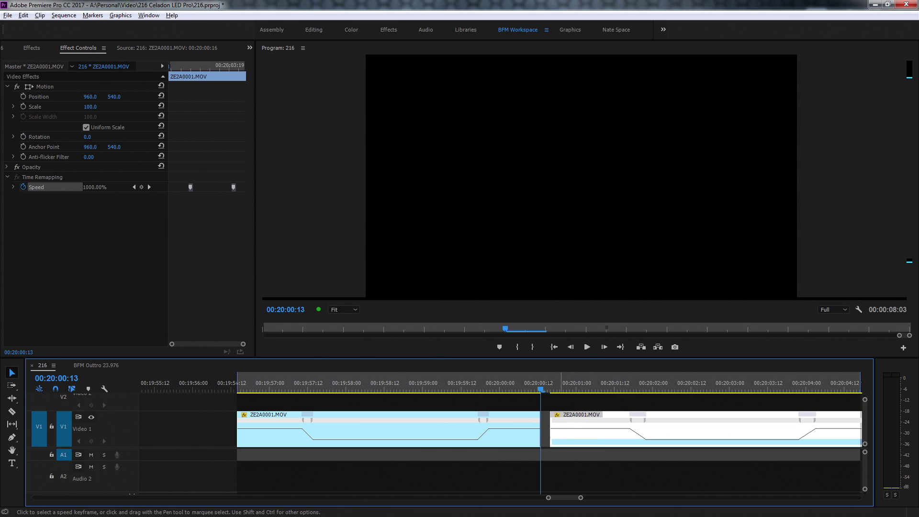
key(Down)
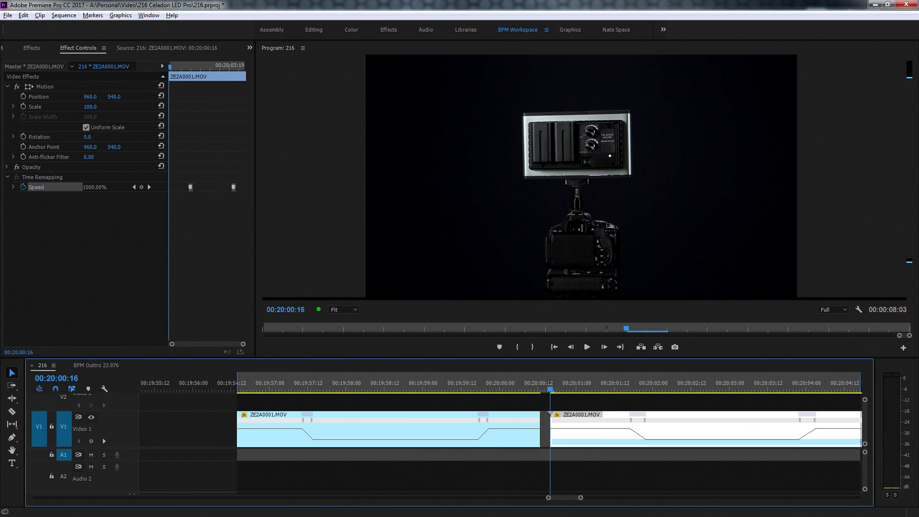
key(equal)
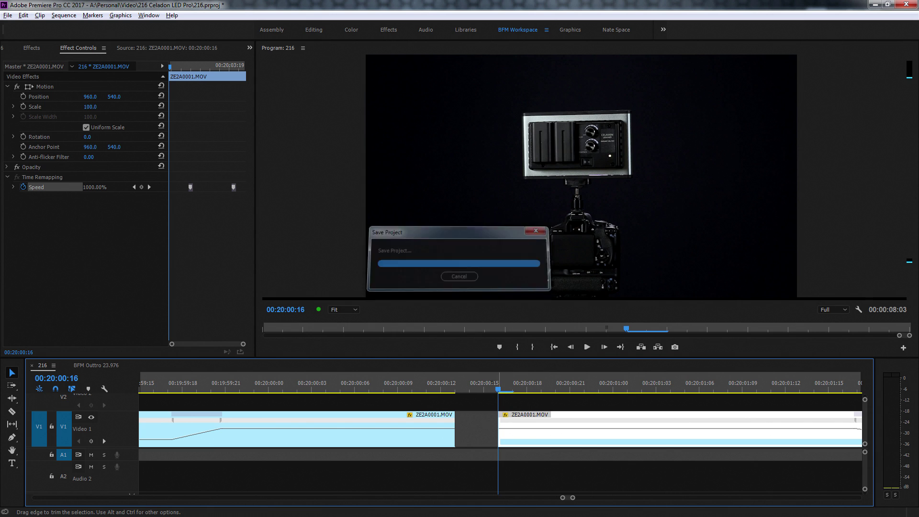
drag(499, 429, 485, 430)
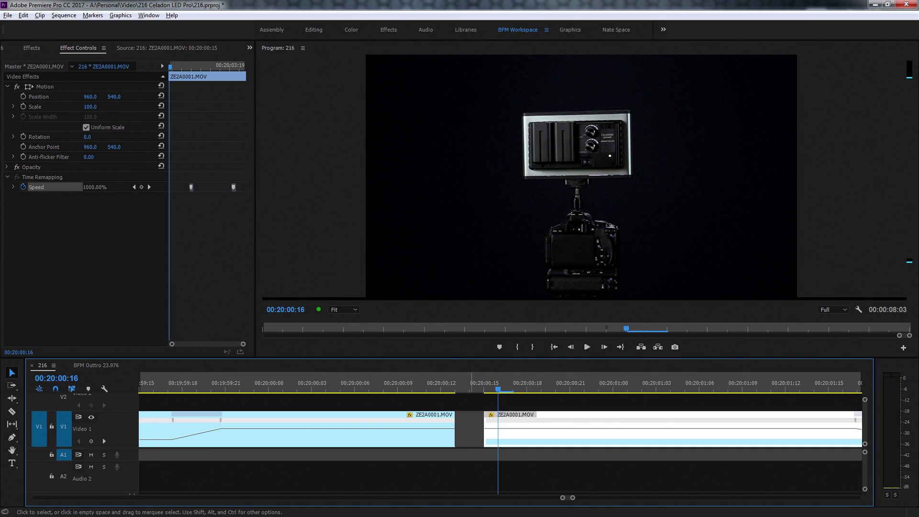
- Delete the gap between the two clips and set the Out point at the second clip's end, 00:20:04:17
click(470, 430)
key(Delete)
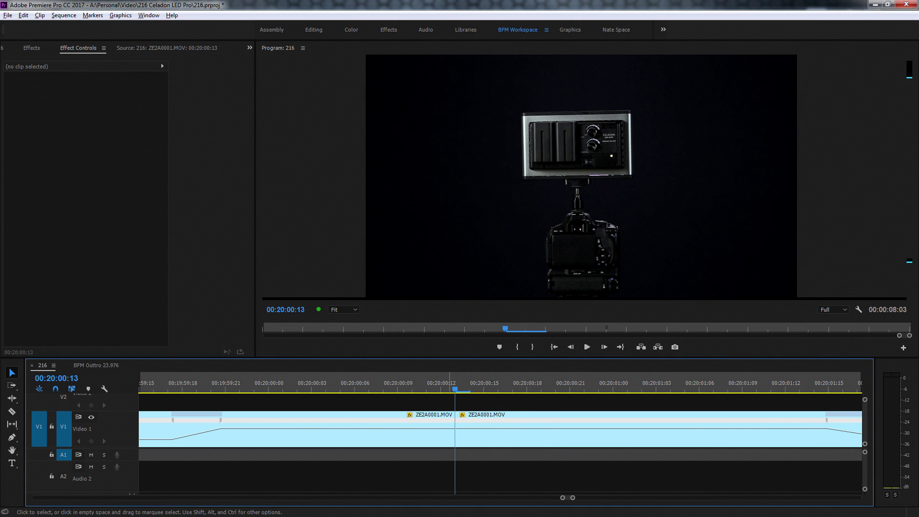
scroll(500, 431, down, 6)
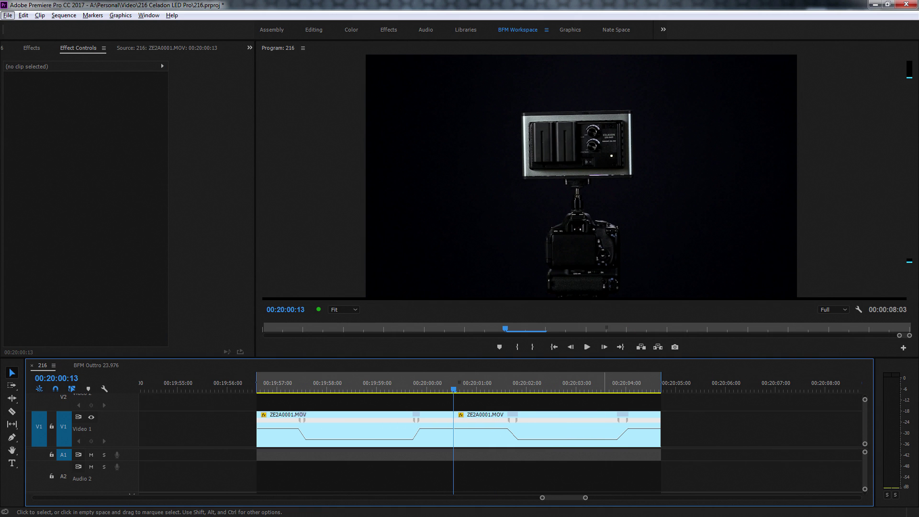
key(End)
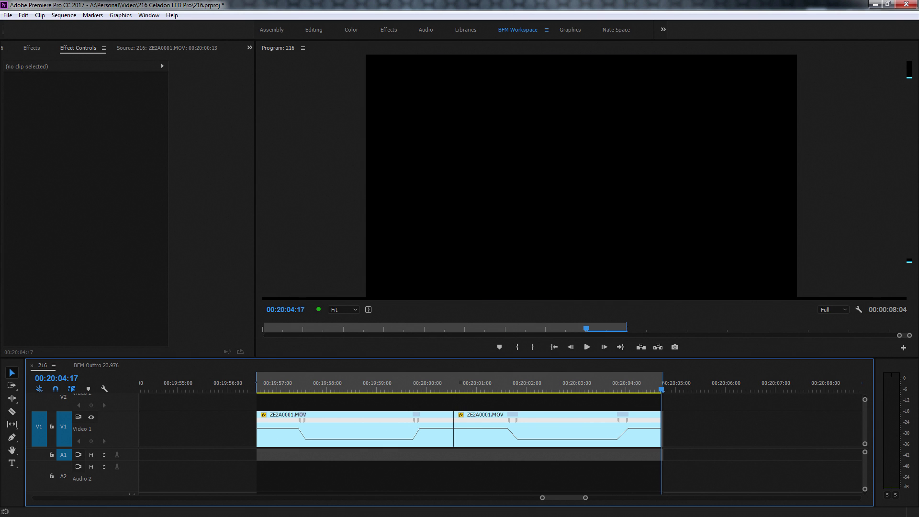
- Play the two joined clips from 00:19:56:14 to check the speed ramps, and select the first clip
key(Home)
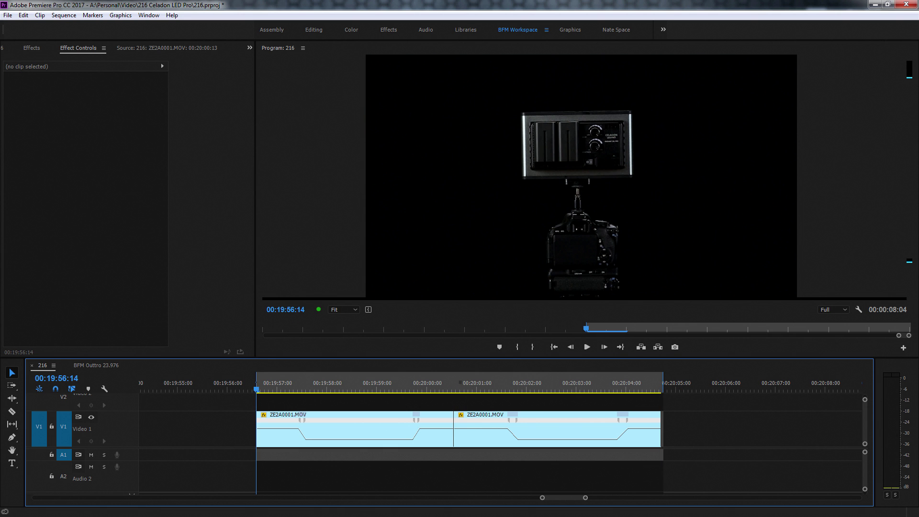
key(space)
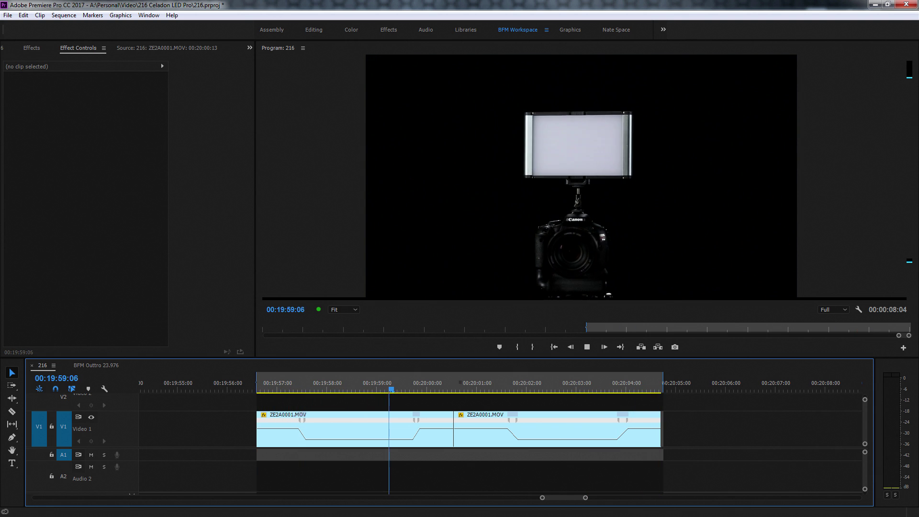
key(space)
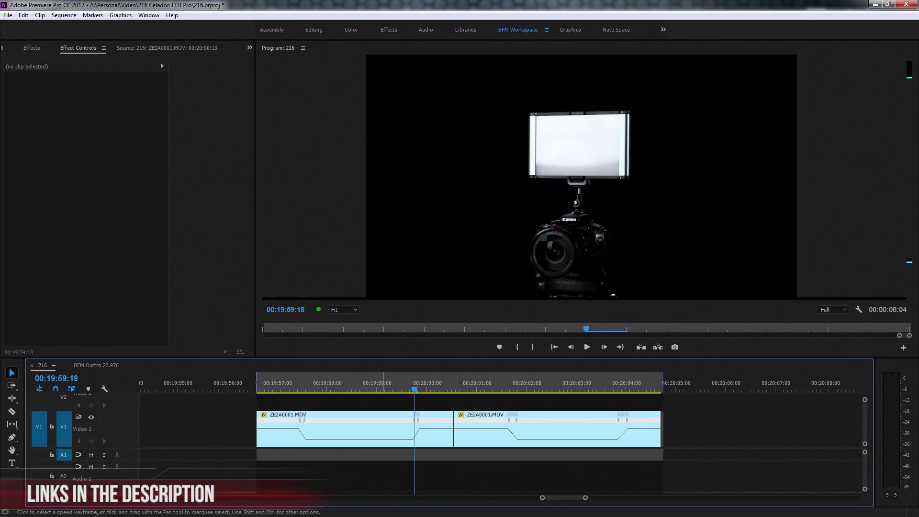
click(383, 433)
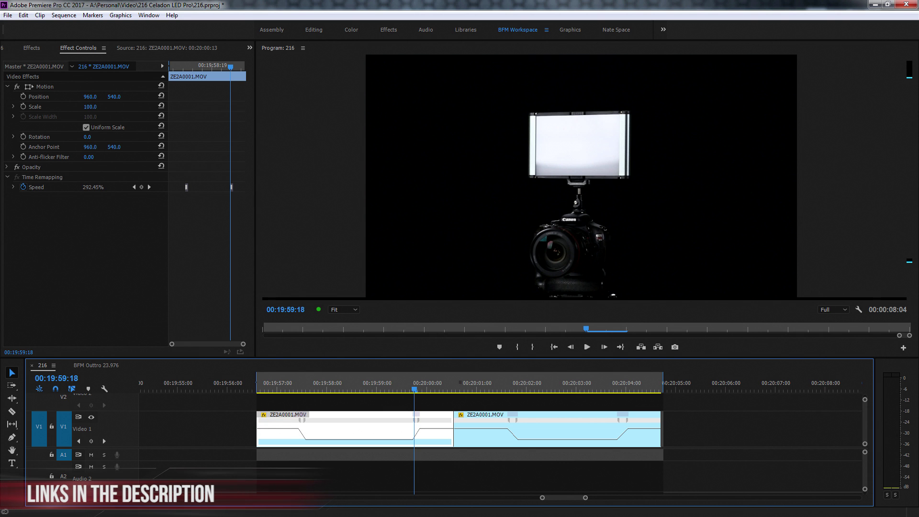